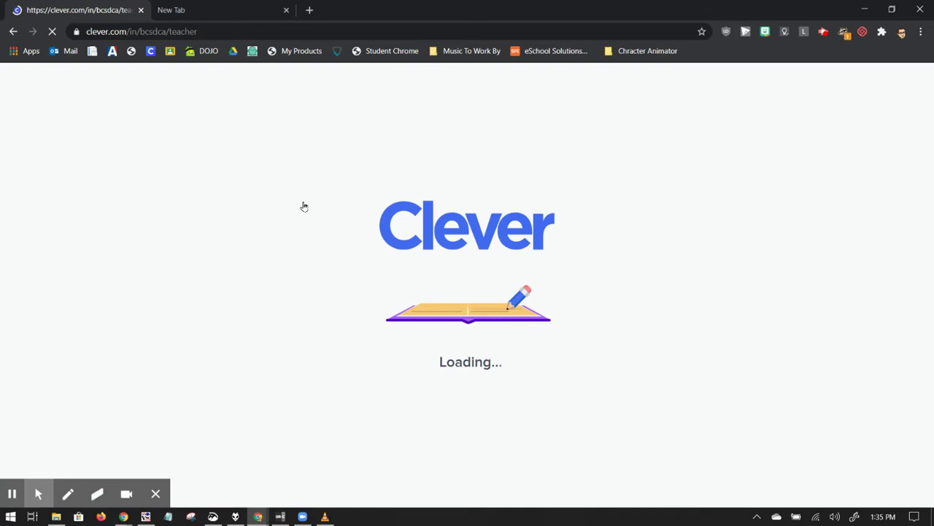
Launch the Renaissance Learning tile from Clever's Instant Login Applications.
mouse_move(38, 493)
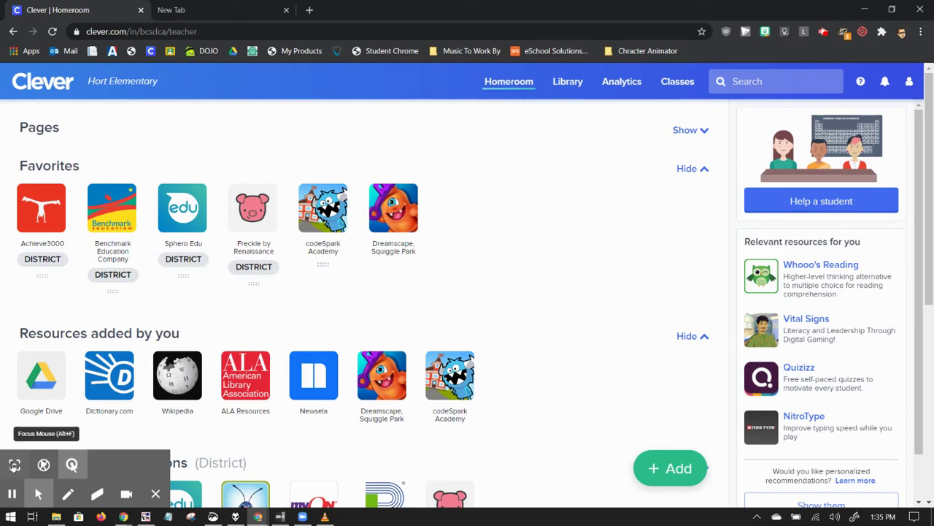
click(14, 464)
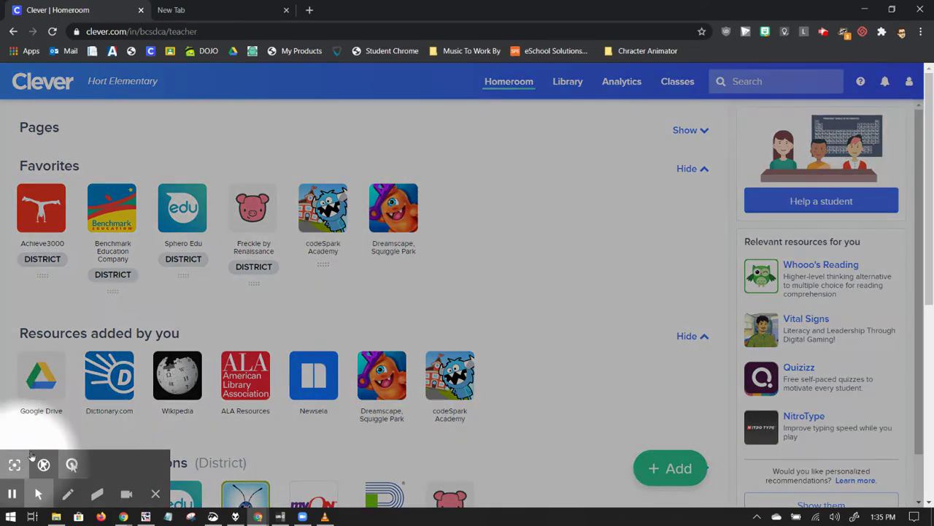
scroll(394, 369, down, 3)
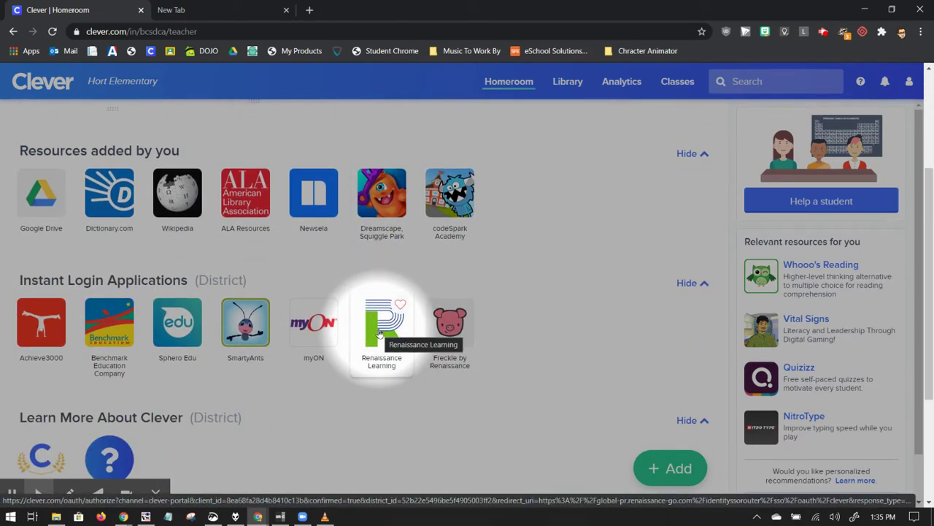
click(379, 334)
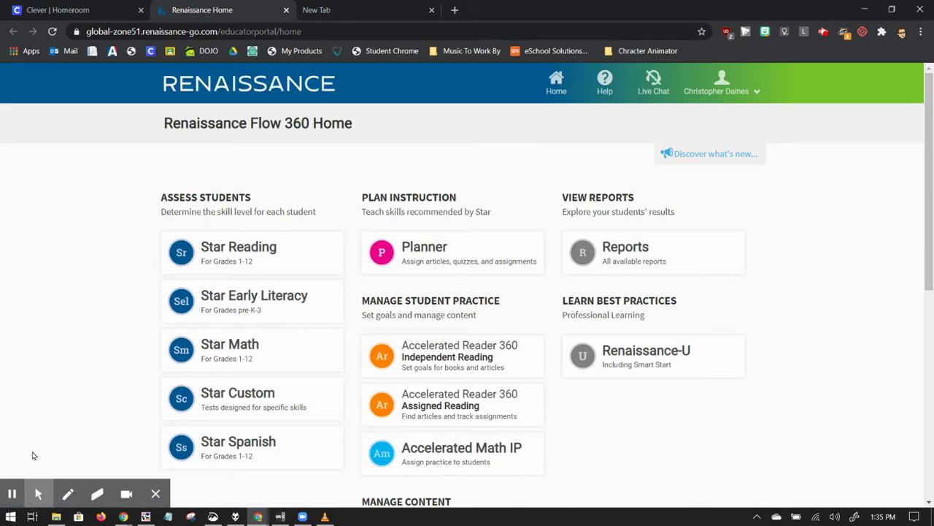
Open the Reports tile under View Reports on the Flow 360 home page.
click(38, 494)
click(72, 464)
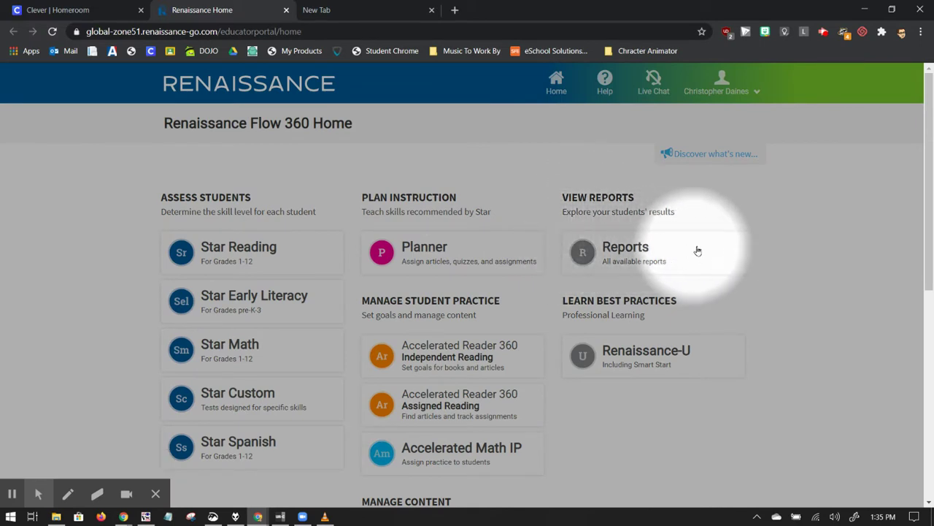
click(608, 252)
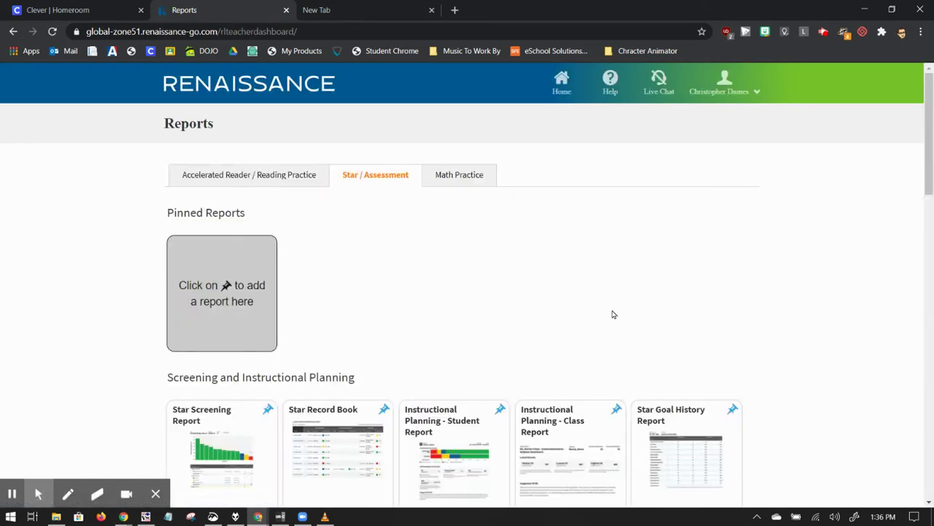
Browse the Star / Assessment report cards and open Instructional Planning – Student Report.
scroll(128, 359, down, 2)
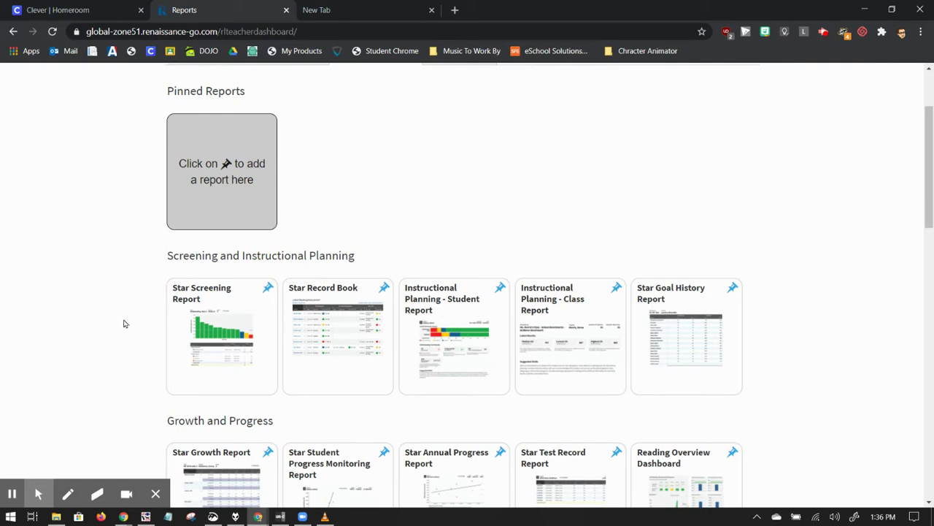
scroll(124, 323, down, 1)
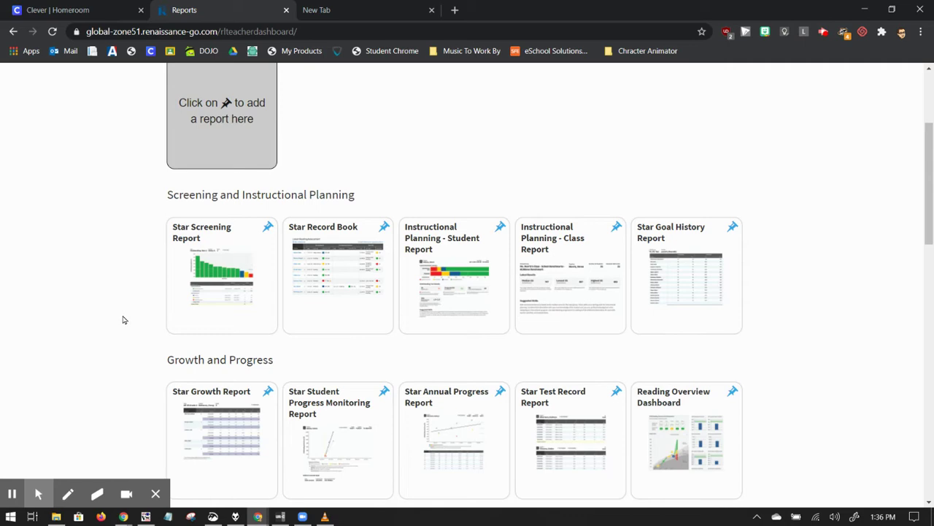
scroll(124, 320, down, 1)
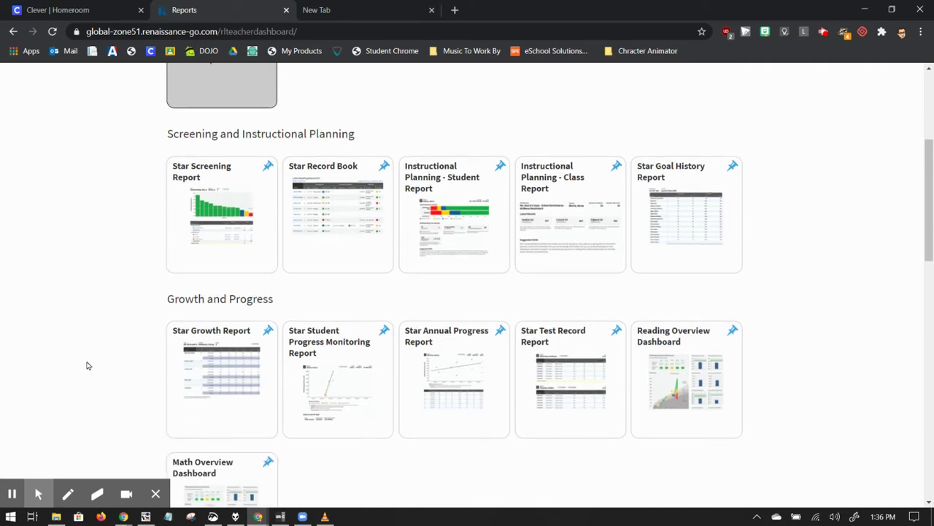
click(38, 494)
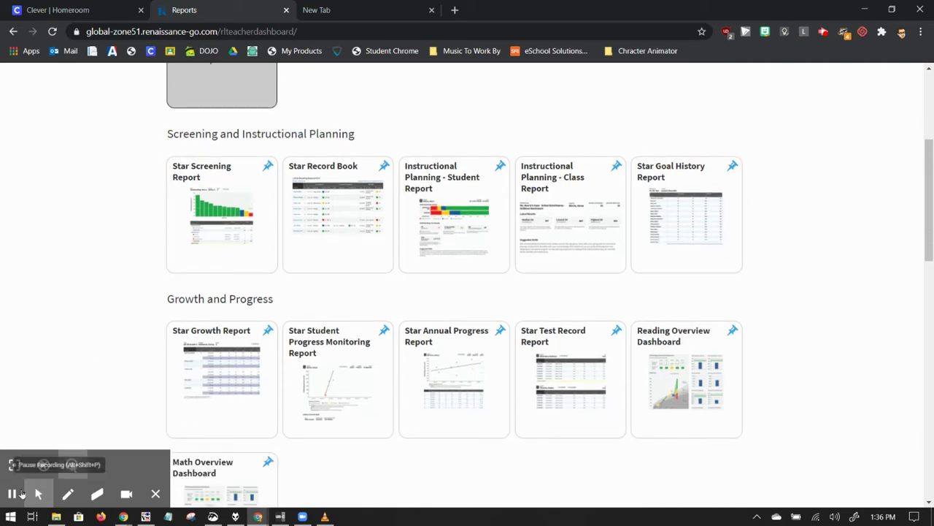
click(72, 464)
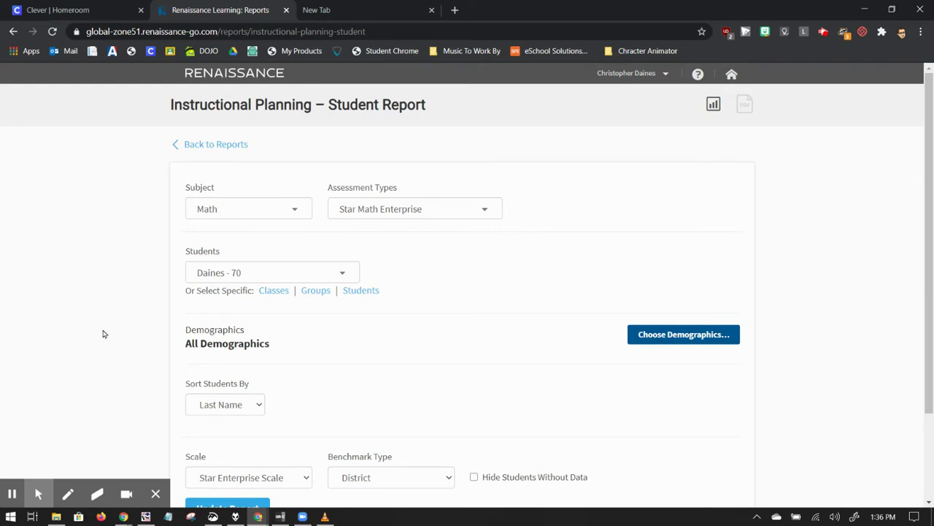
Set Subject to Reading and Assessment Type to Star Reading Enterprise, then run Update Report.
click(71, 464)
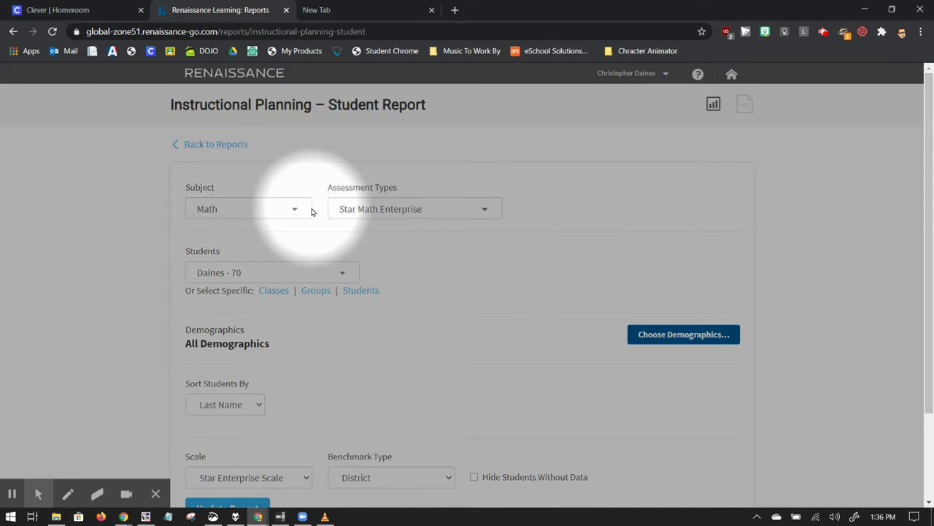
click(282, 209)
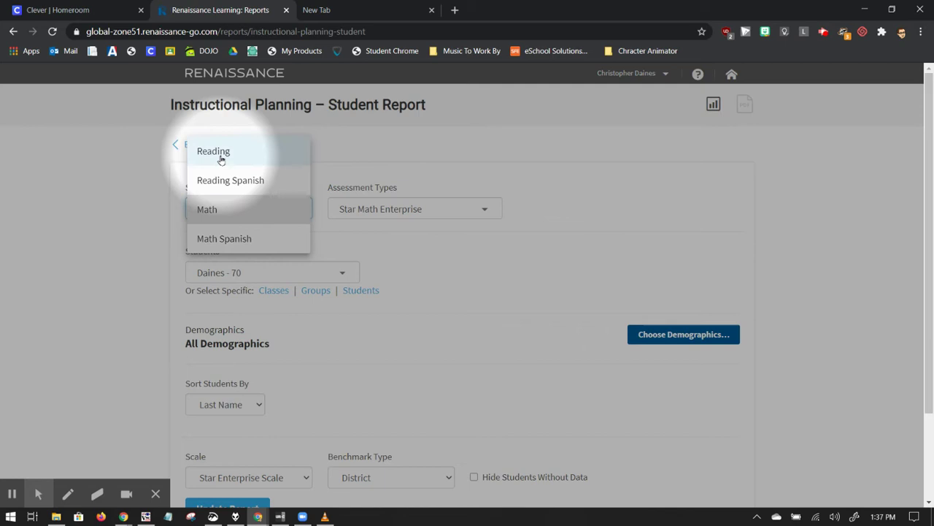
click(221, 159)
click(458, 210)
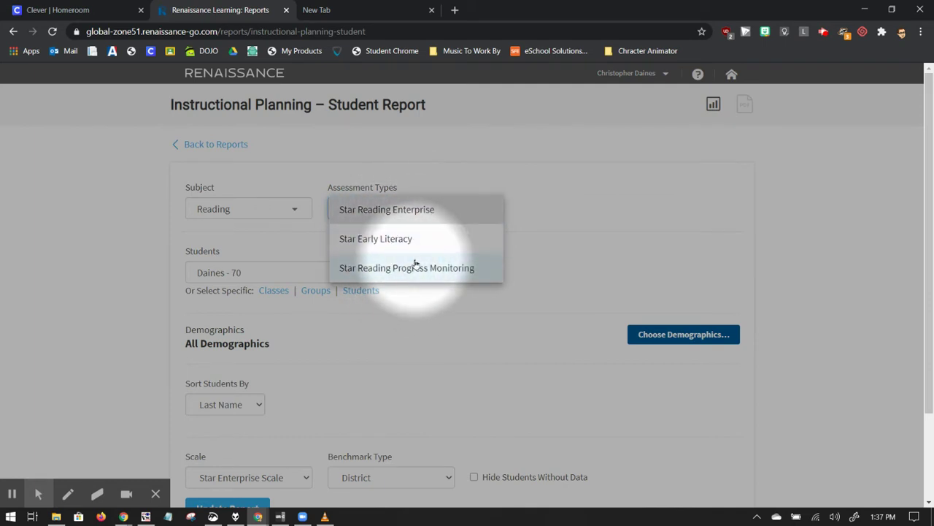
click(404, 211)
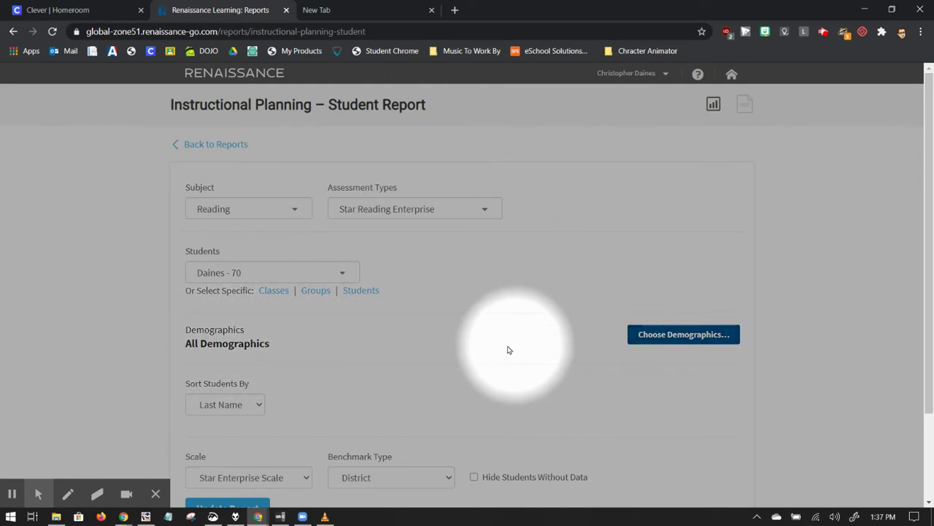
scroll(475, 348, down, 1)
scroll(476, 348, down, 1)
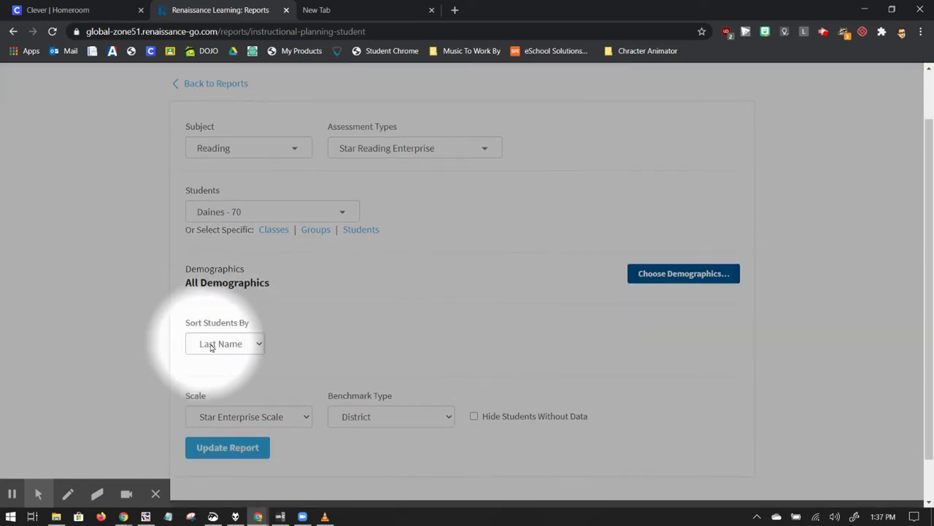
scroll(358, 336, down, 2)
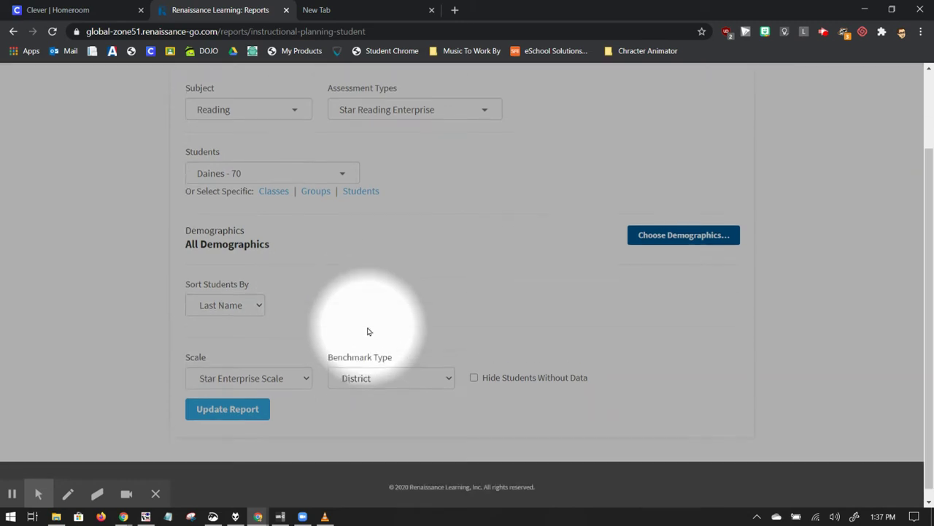
click(238, 397)
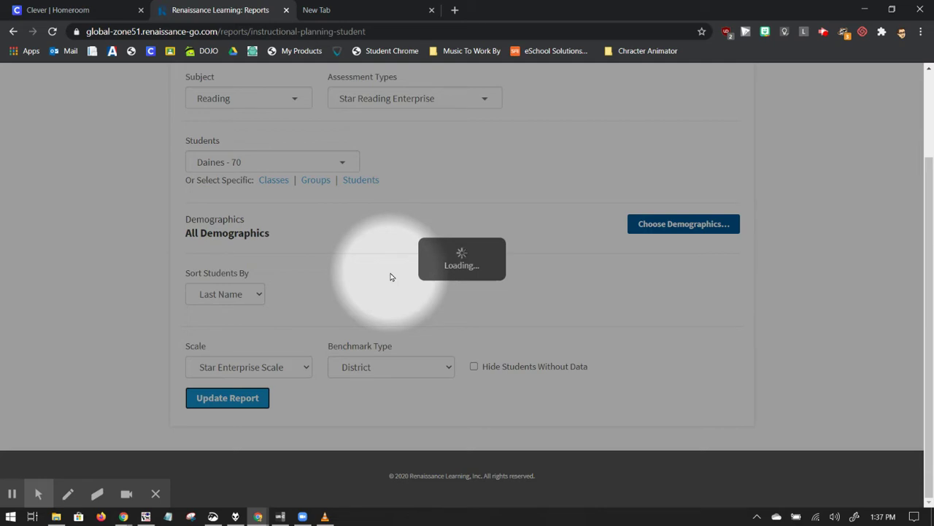
scroll(501, 299, down, 3)
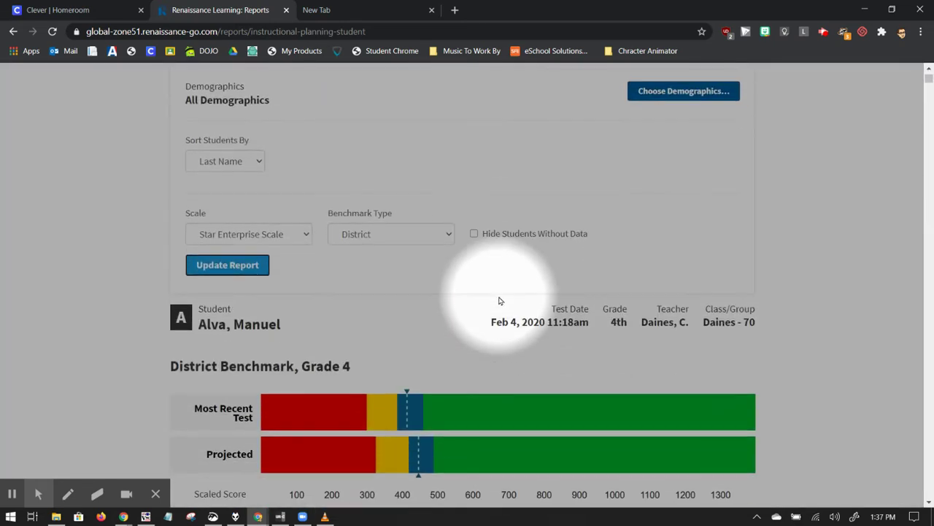
scroll(438, 292, down, 3)
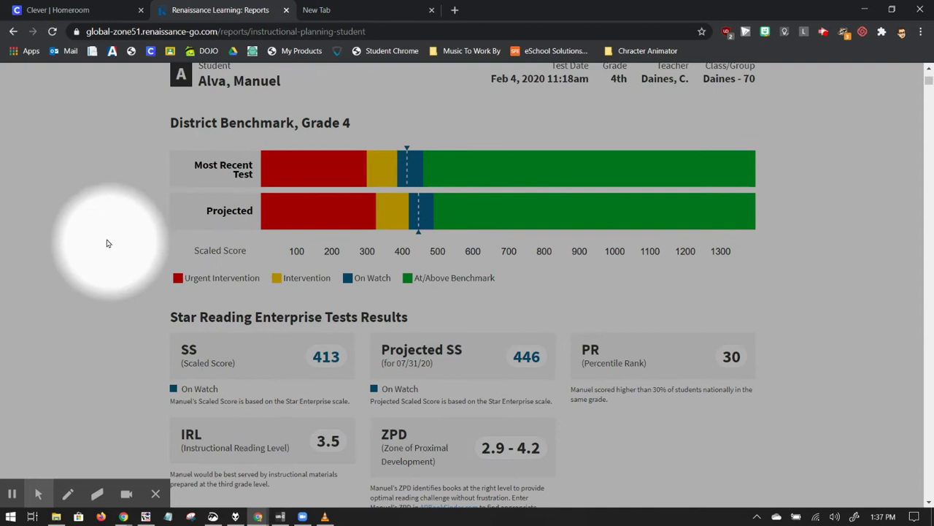
scroll(107, 244, up, 1)
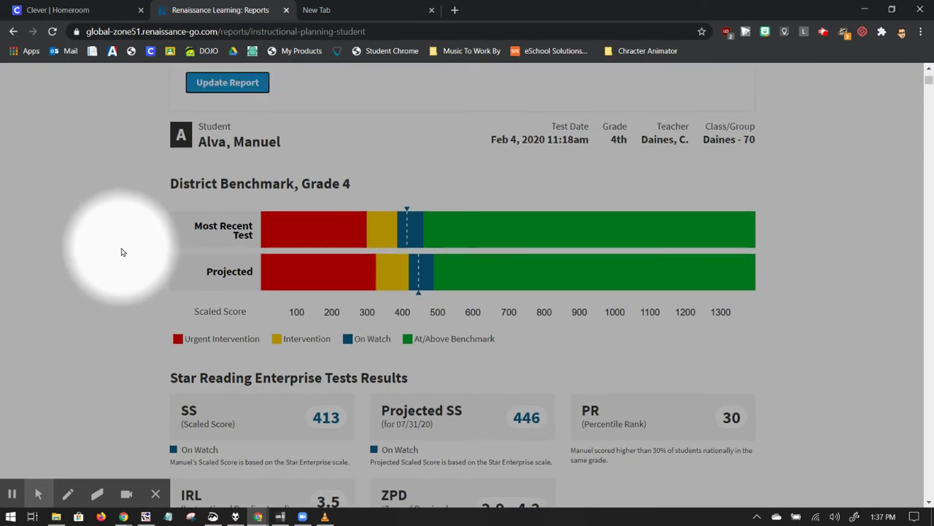
scroll(123, 252, down, 1)
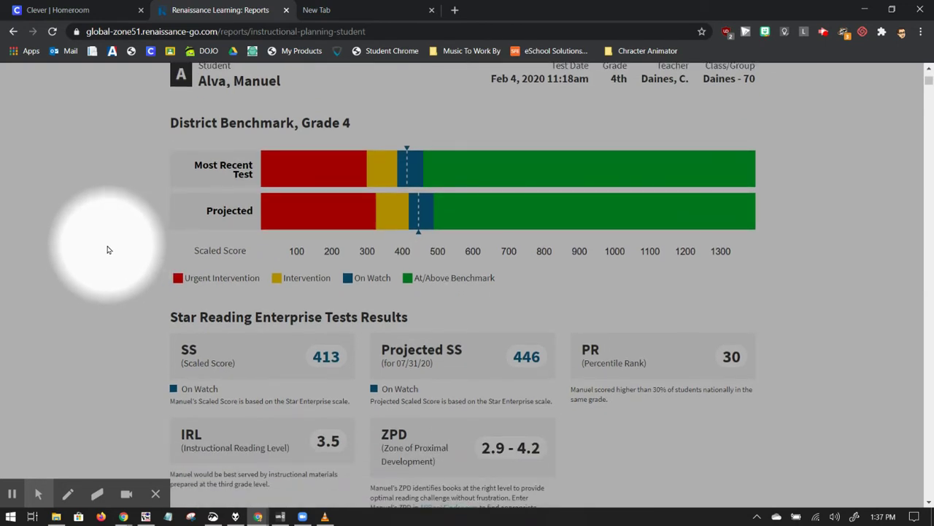
scroll(107, 250, down, 2)
scroll(107, 250, up, 1)
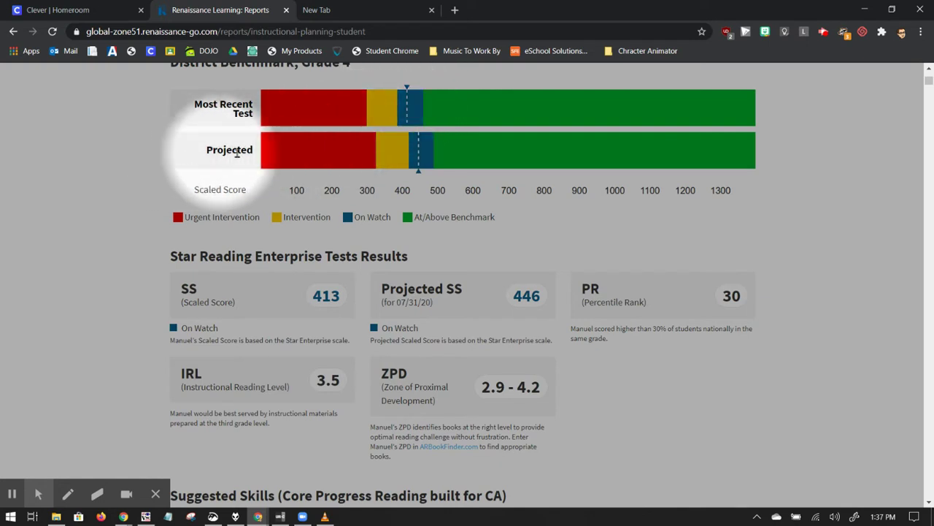
scroll(538, 237, down, 1)
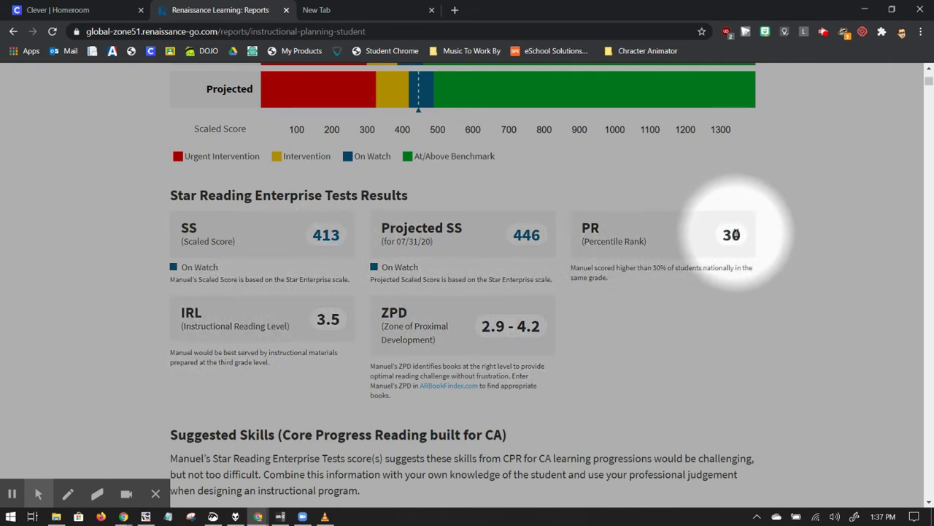
scroll(628, 350, down, 3)
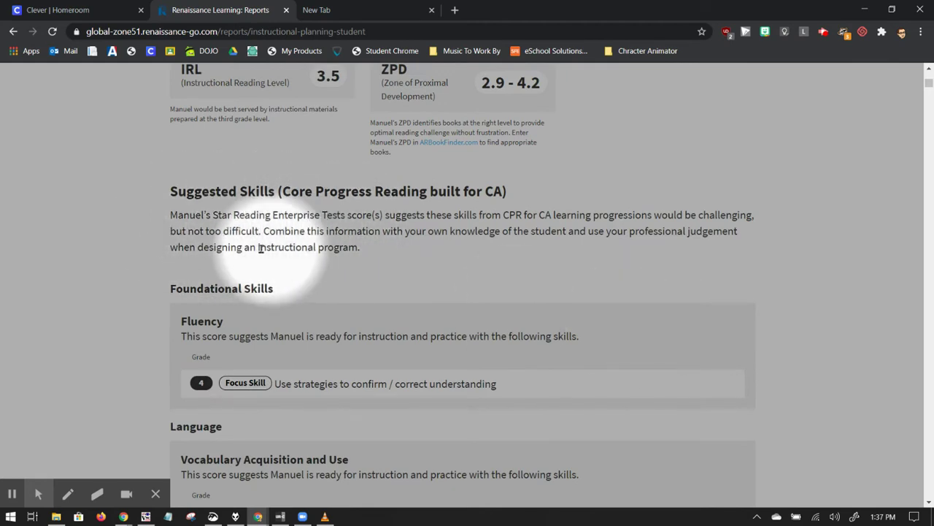
scroll(260, 248, down, 1)
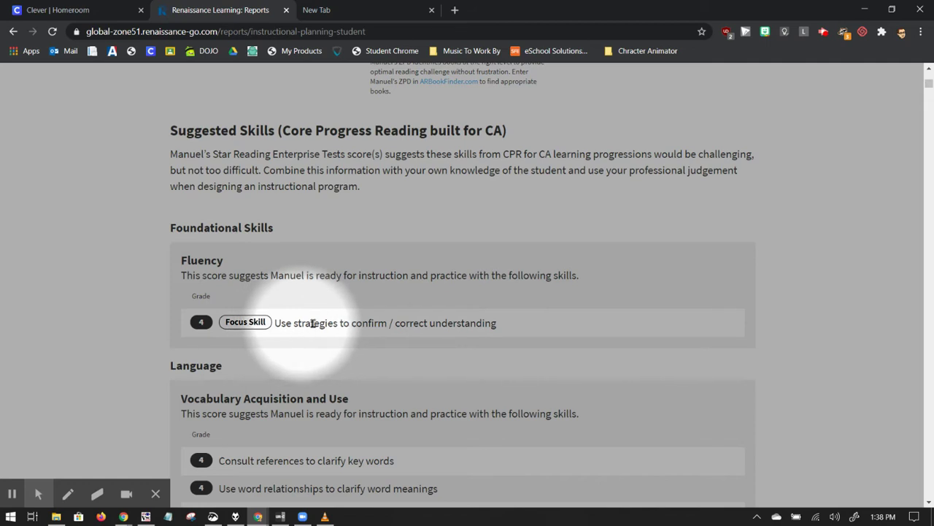
scroll(405, 351, down, 3)
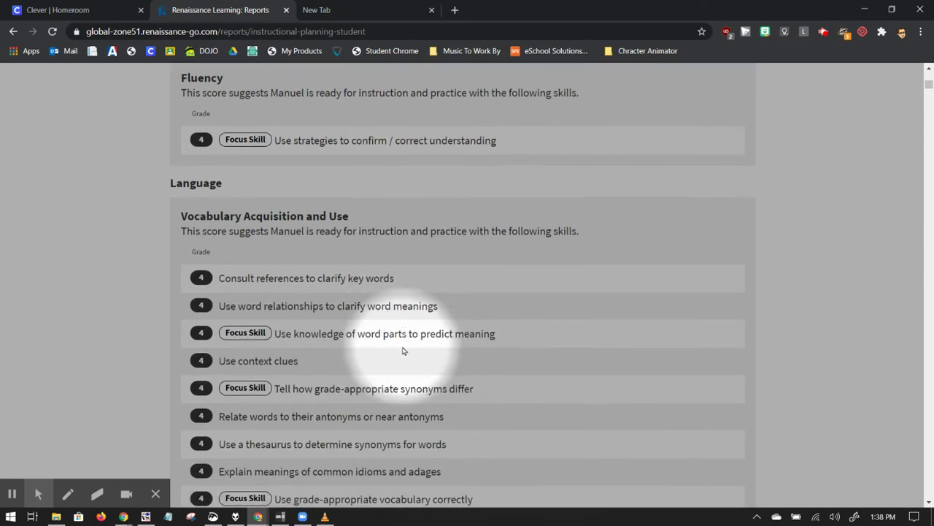
scroll(404, 353, down, 1)
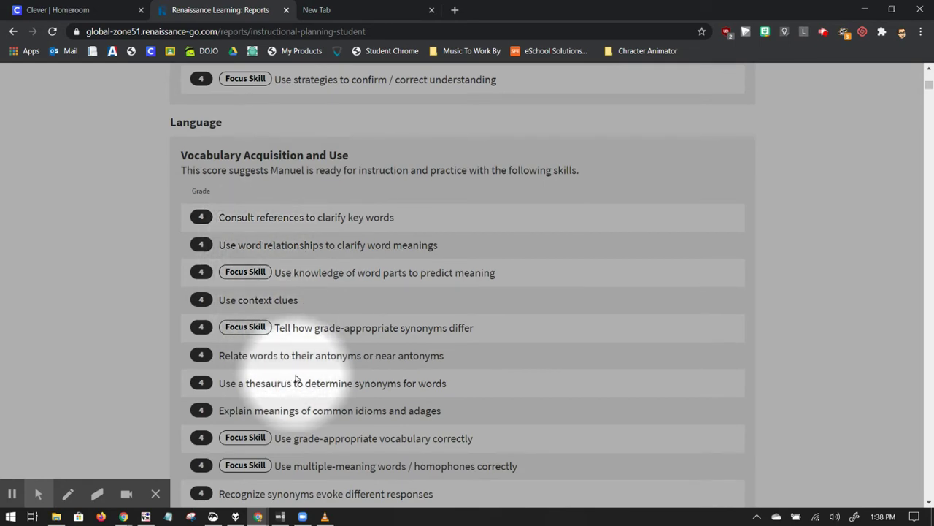
scroll(295, 378, down, 3)
scroll(282, 348, down, 5)
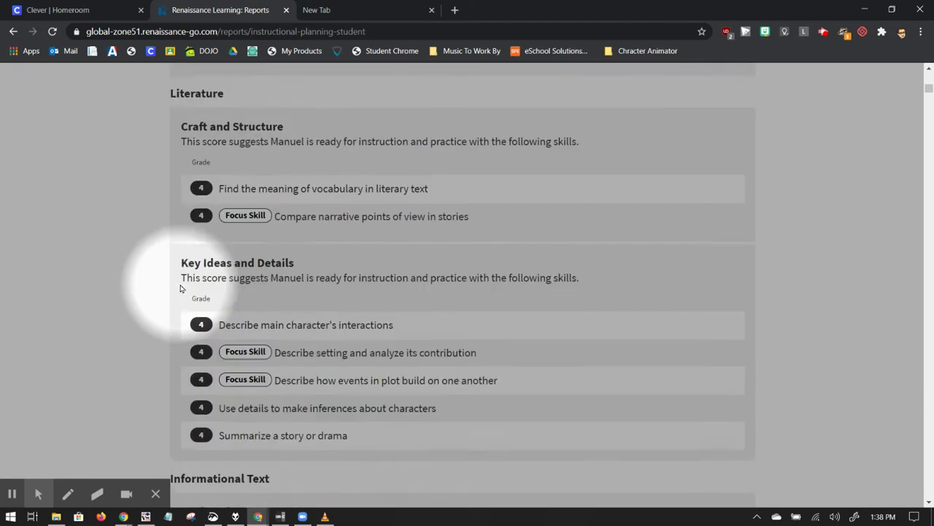
scroll(181, 288, down, 10)
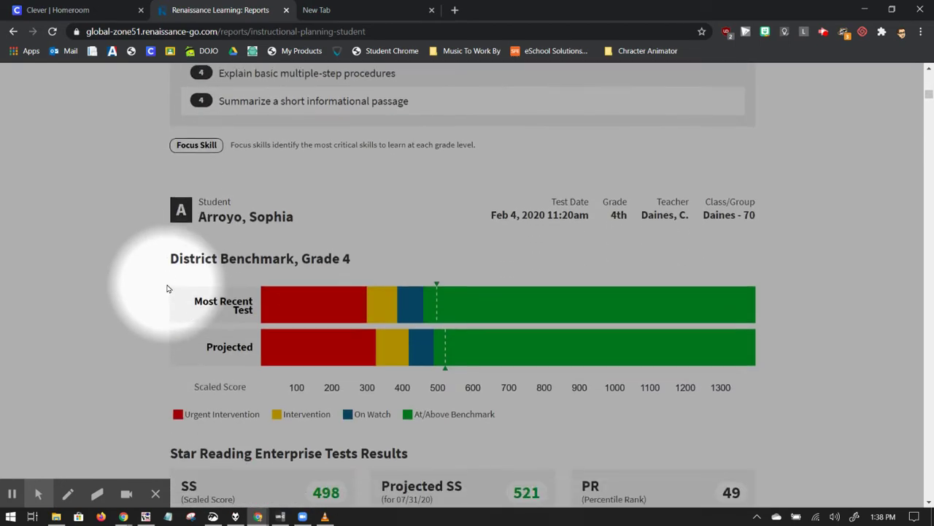
scroll(153, 286, down, 10)
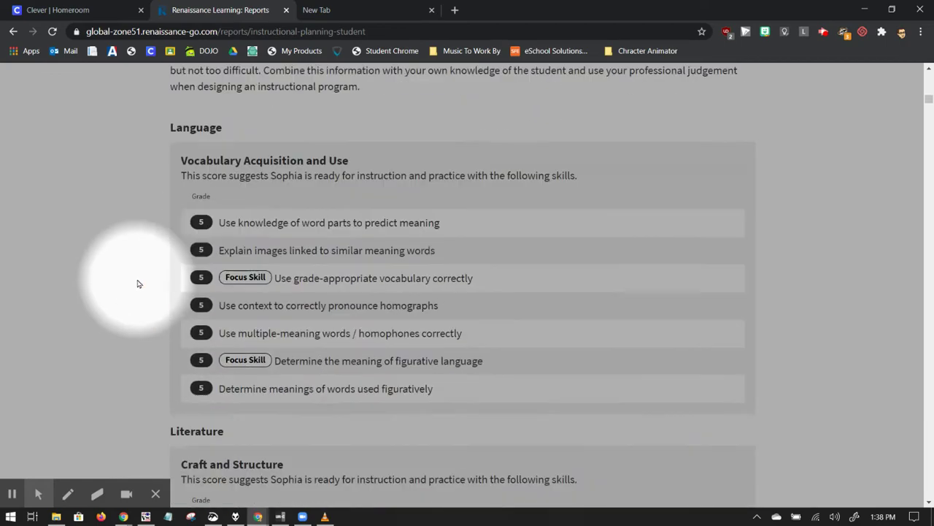
scroll(138, 284, down, 10)
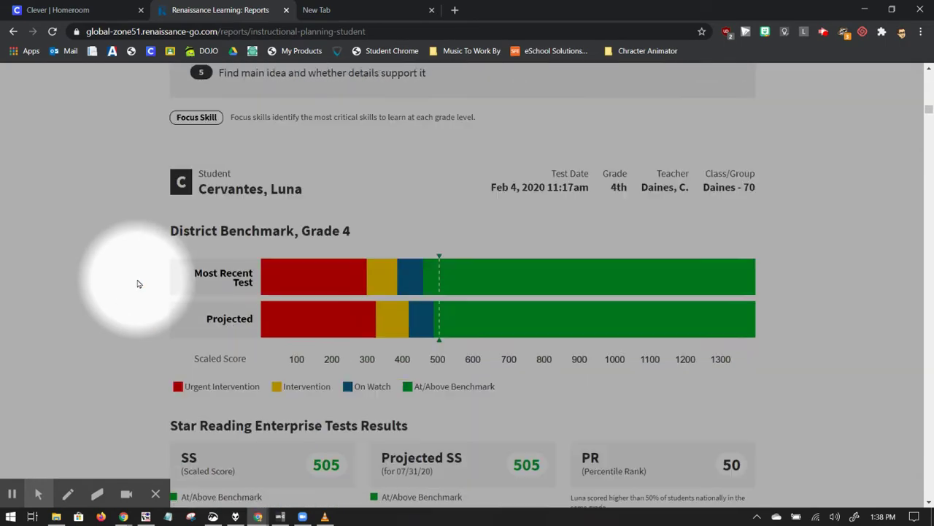
scroll(139, 284, down, 1)
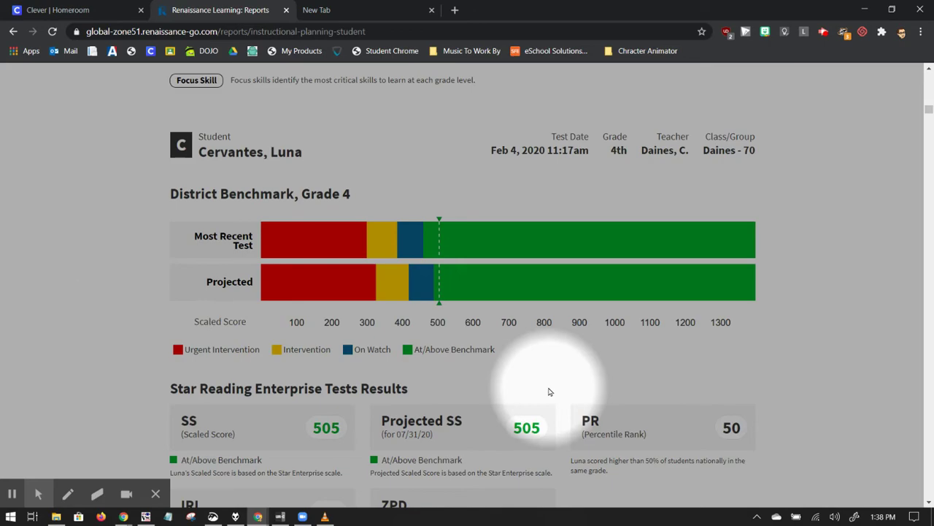
Export the Instructional Planning – Student Report to PDF and view the finished file.
scroll(549, 388, up, 20)
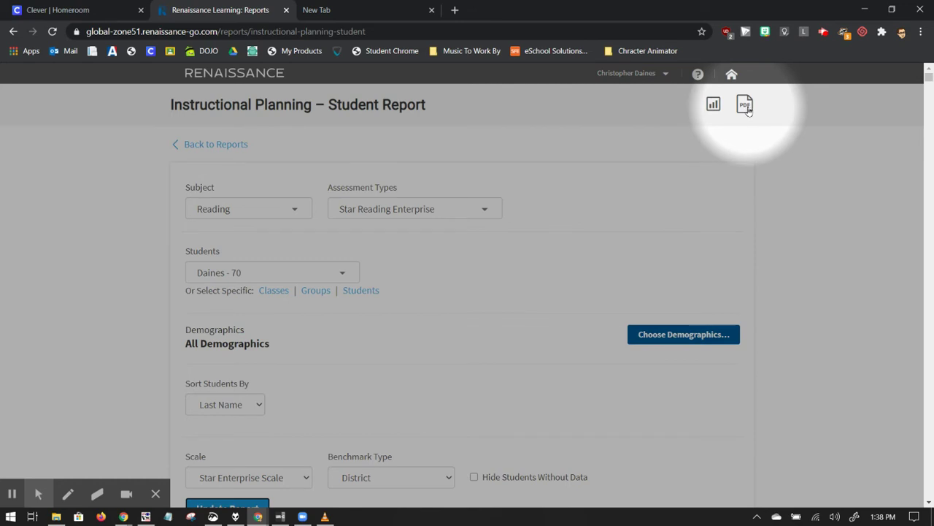
click(745, 106)
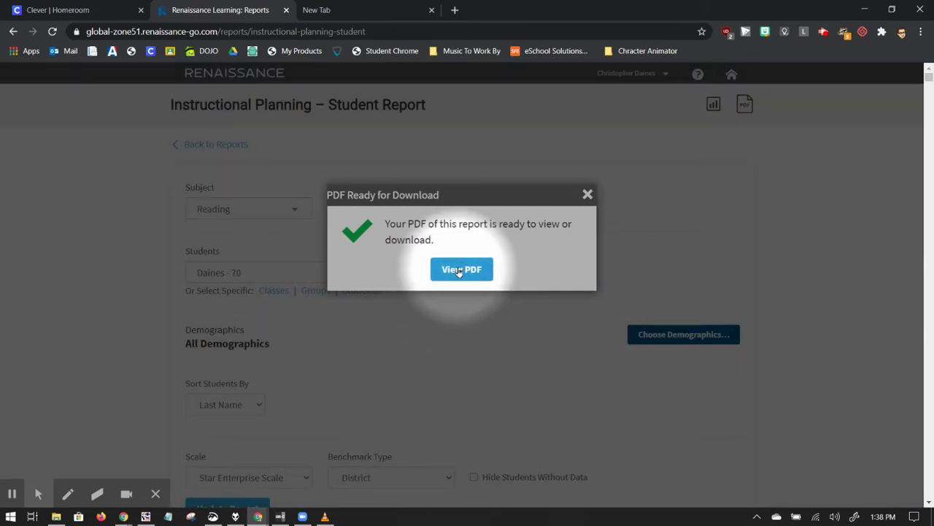
click(461, 271)
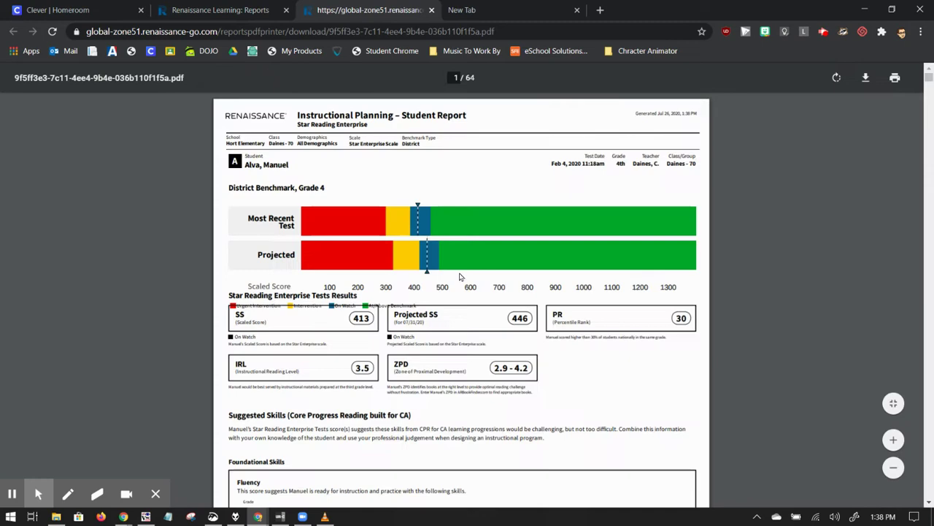
Scroll through the 64-page report PDF to review the students' pages.
scroll(311, 219, down, 10)
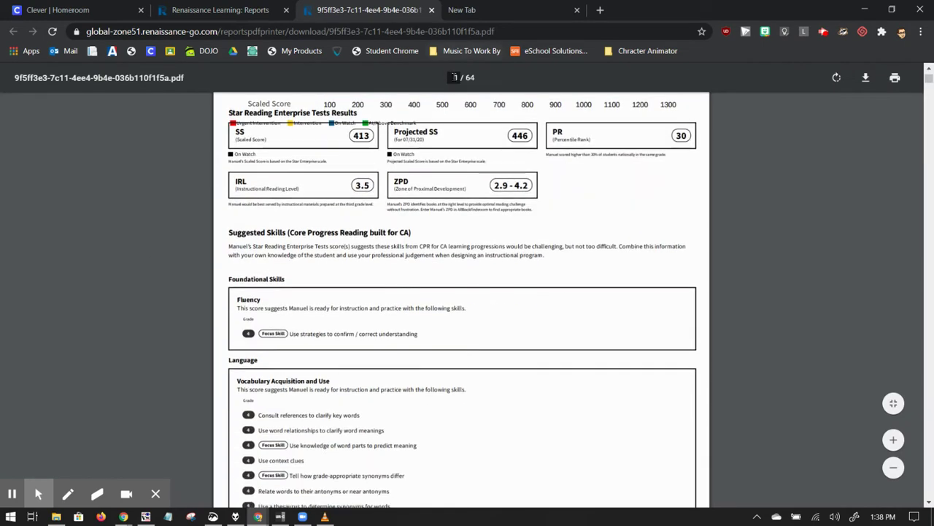
scroll(311, 206, down, 10)
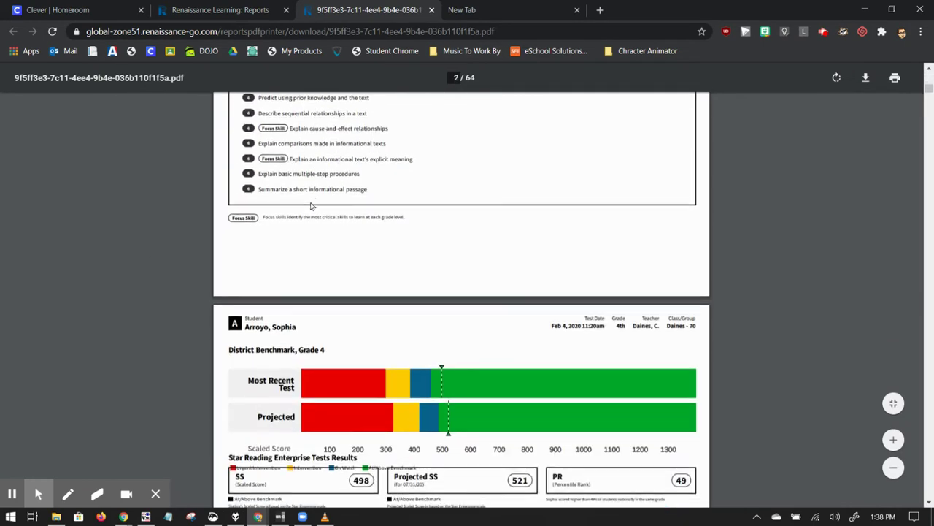
scroll(311, 206, down, 10)
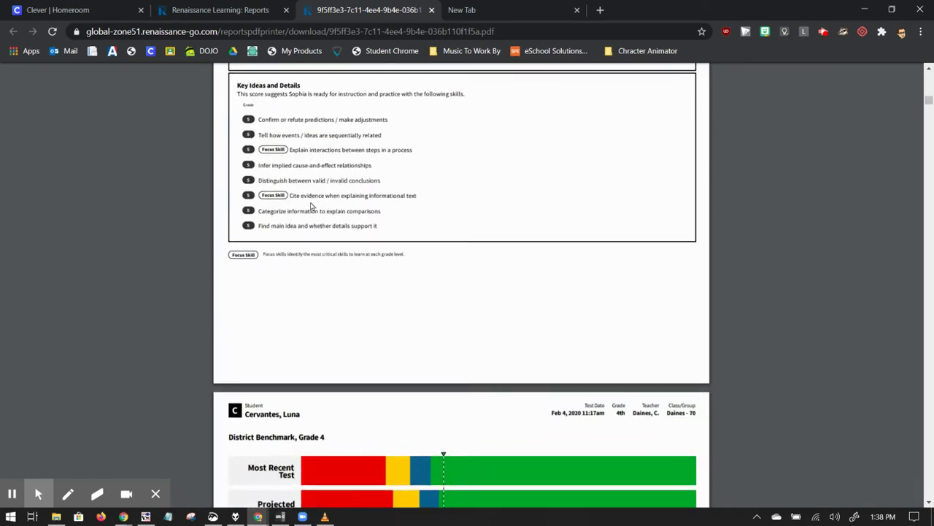
scroll(311, 206, down, 5)
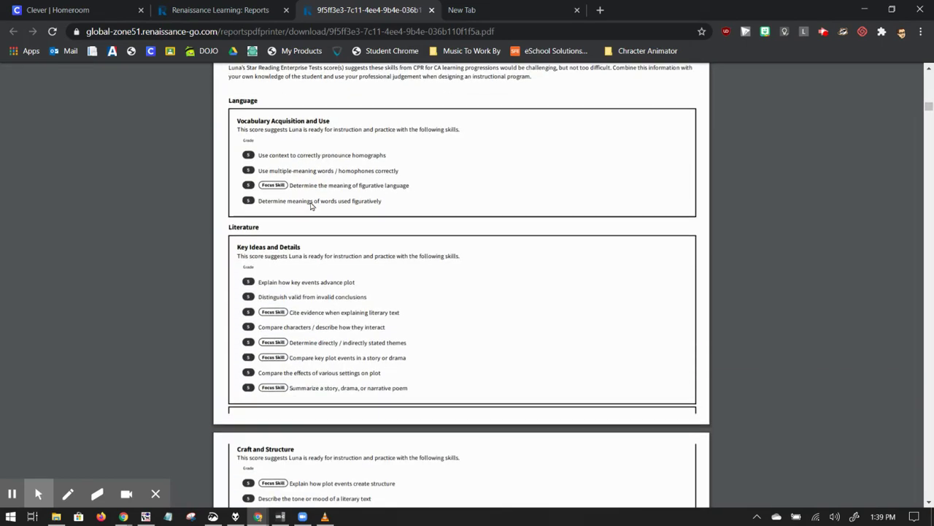
scroll(311, 207, up, 4)
scroll(311, 207, down, 10)
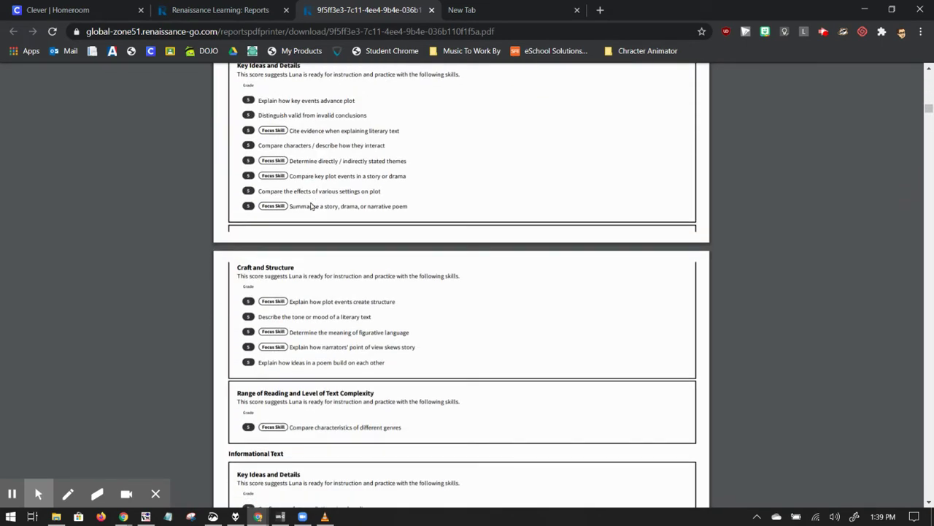
scroll(311, 207, down, 15)
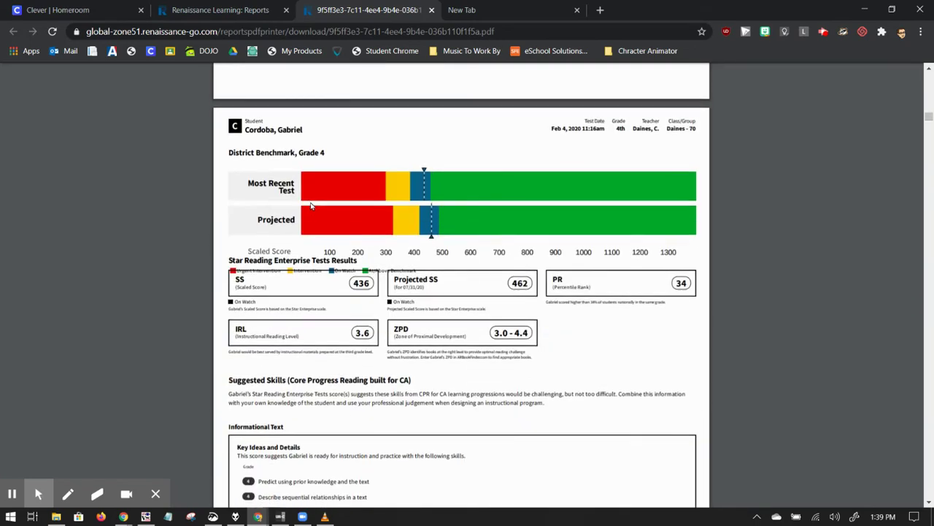
scroll(311, 207, down, 15)
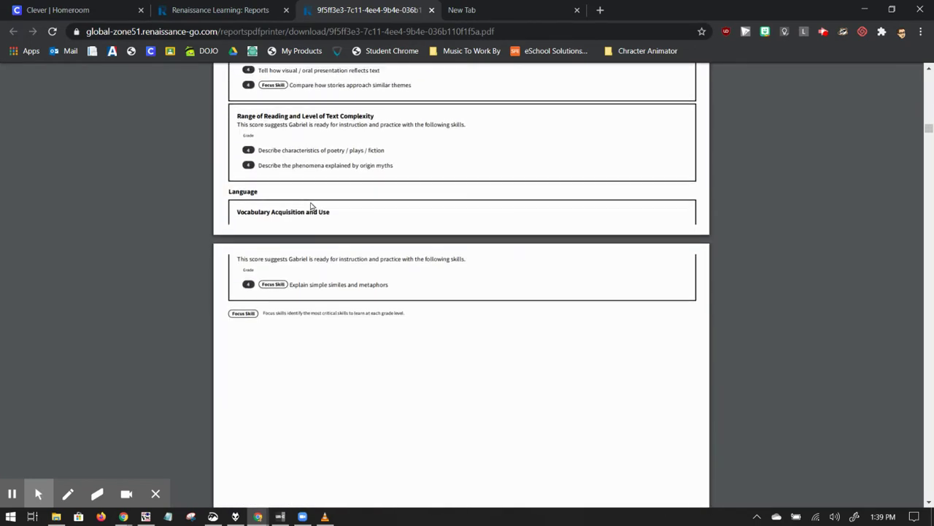
scroll(311, 207, down, 3)
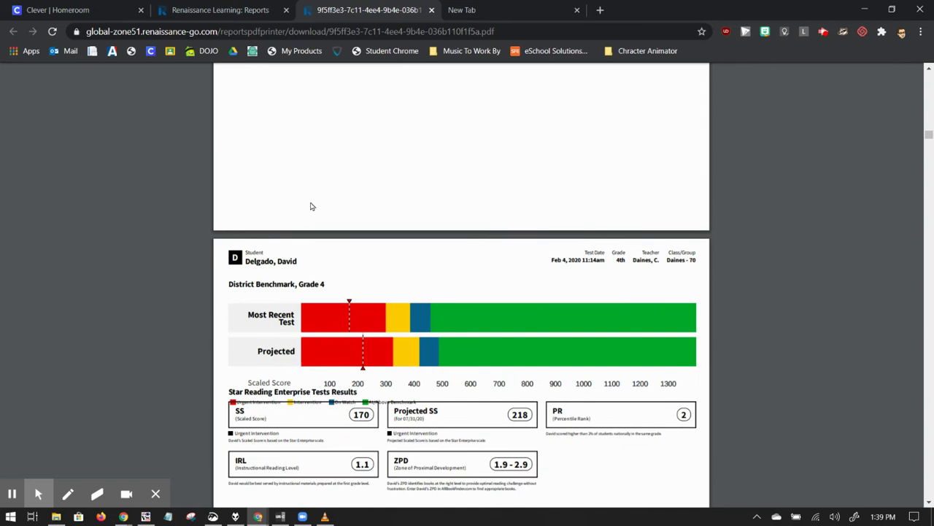
scroll(311, 206, up, 20)
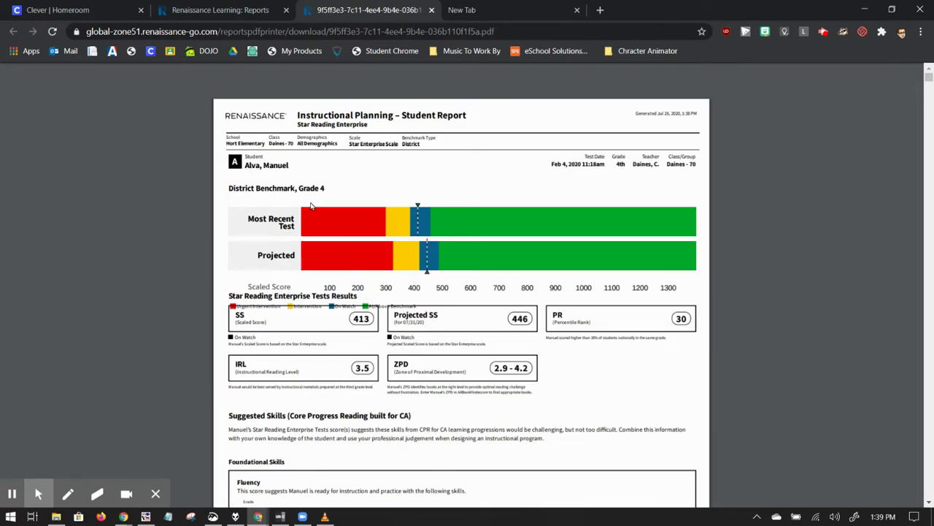
scroll(311, 206, down, 2)
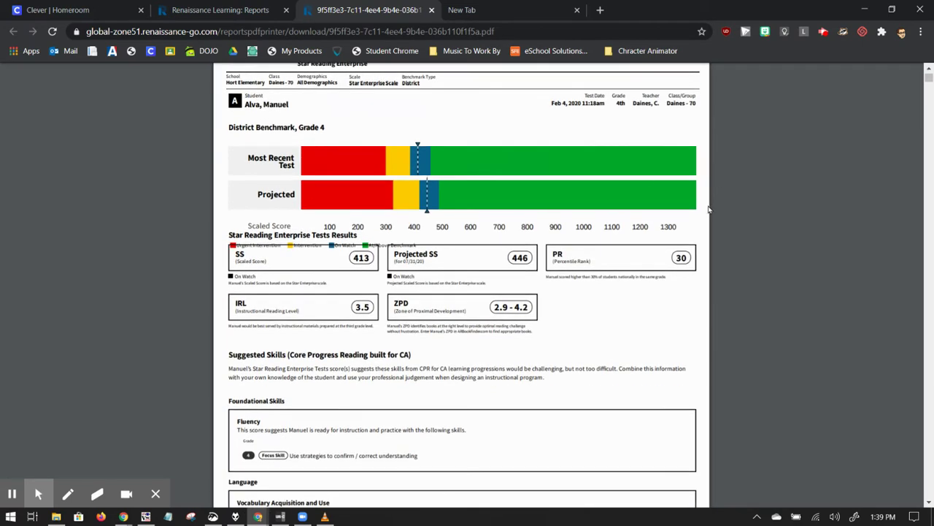
mouse_move(895, 80)
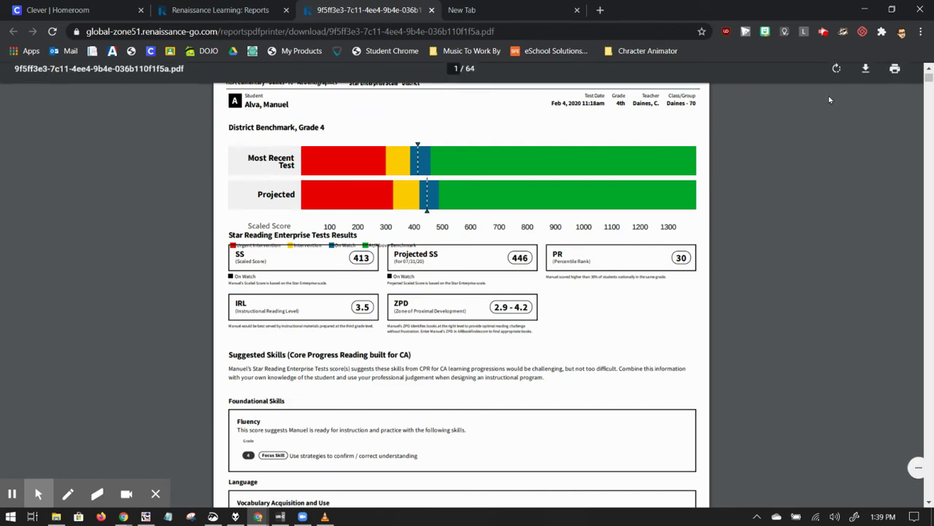
Print the PDF to Save as PDF with a custom page range of 1-2.
click(895, 79)
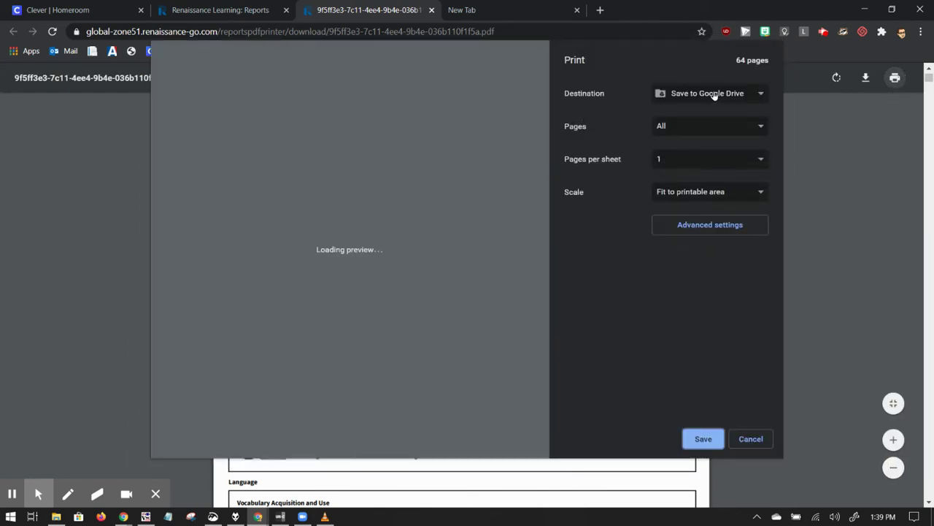
click(715, 93)
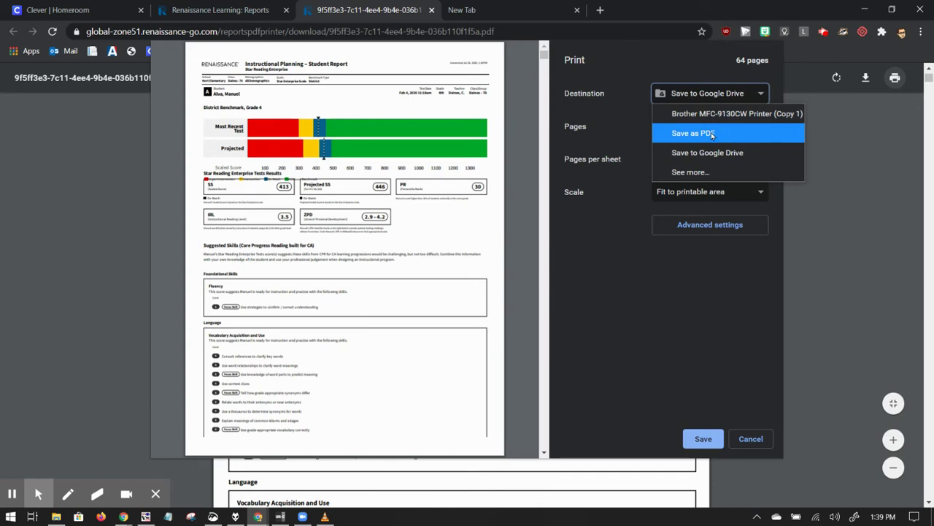
click(712, 134)
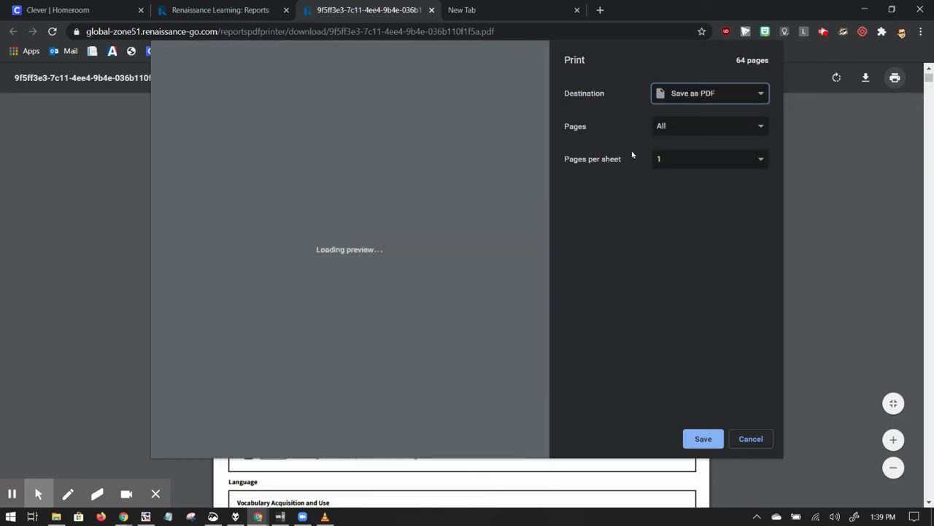
click(700, 135)
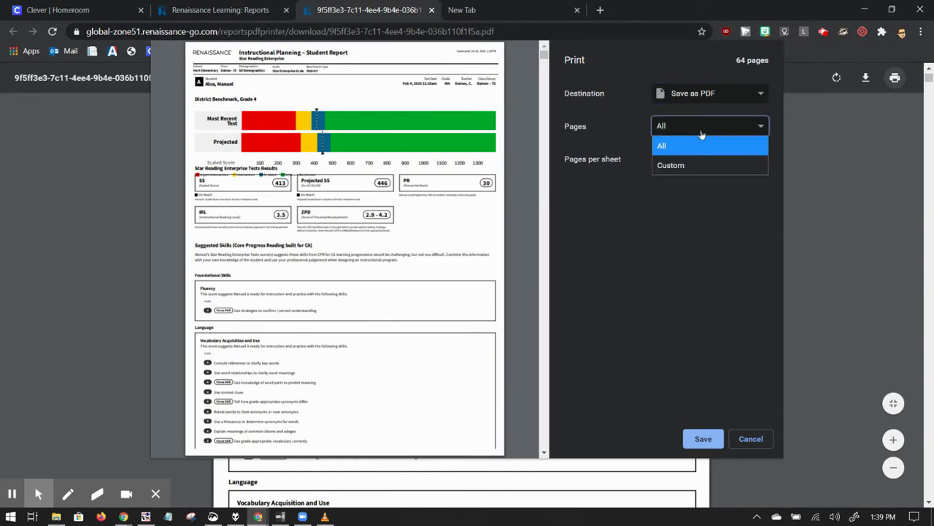
click(666, 164)
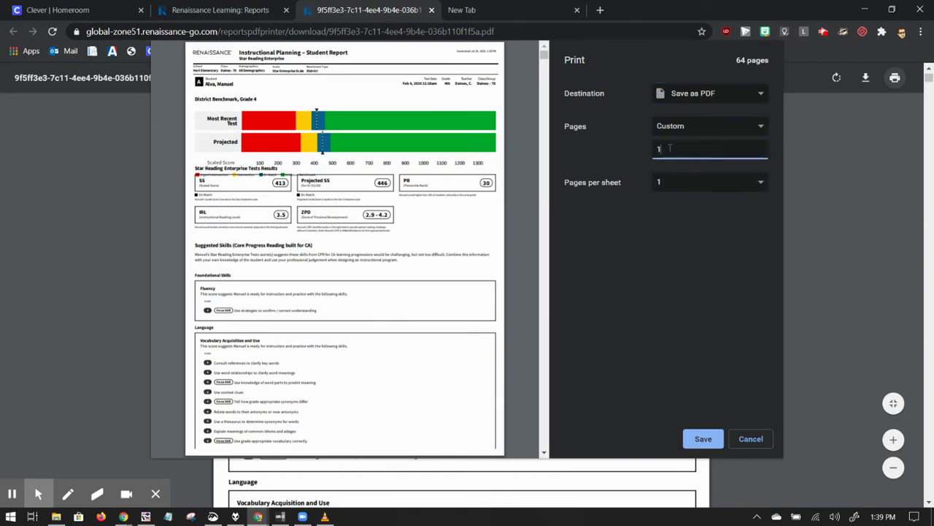
text(1-2)
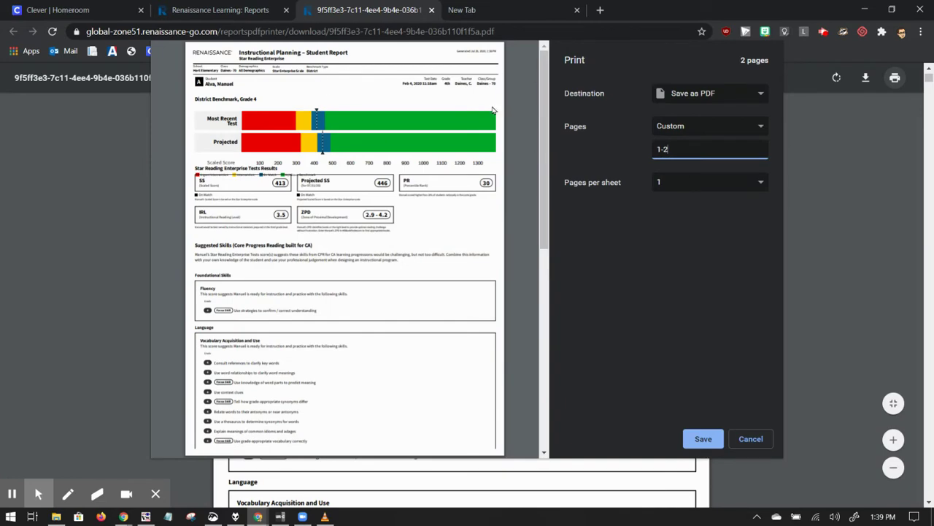
mouse_move(541, 98)
mouse_down()
mouse_move(541, 292)
mouse_move(543, 95)
mouse_up()
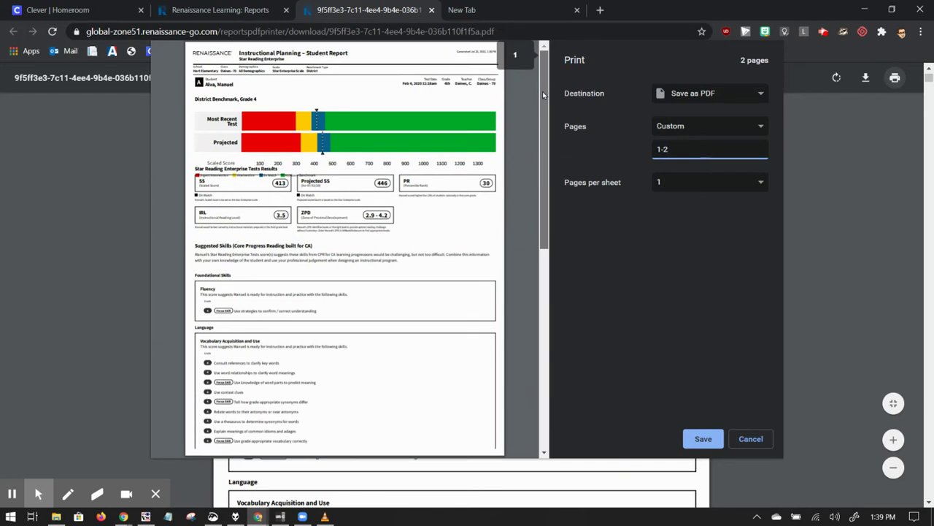
Save the two-page PDF on the Desktop, named after the student plus 'STAR READING'.
click(699, 438)
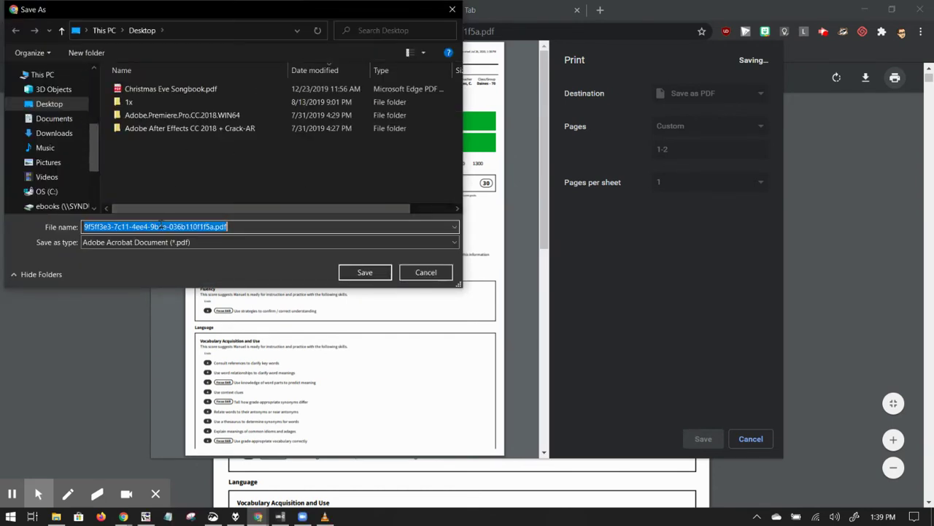
text(Ma.......STAR READING)
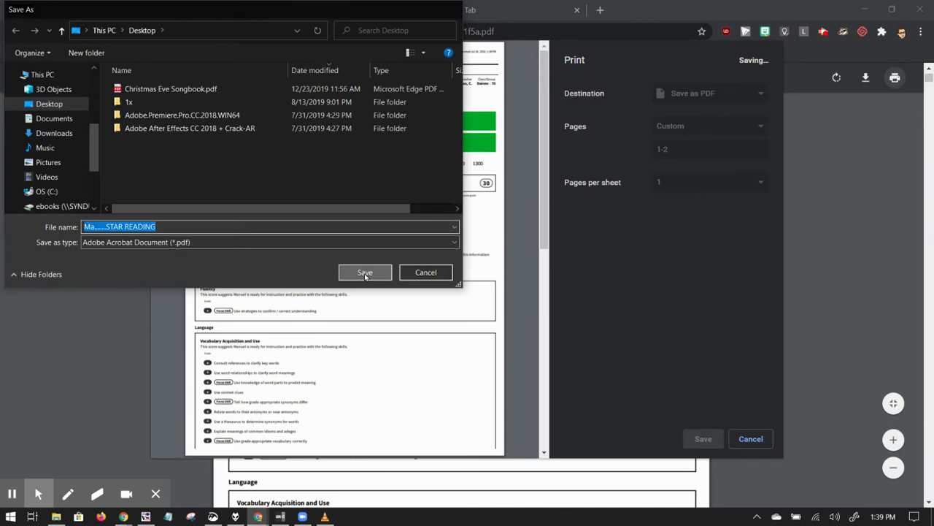
click(374, 274)
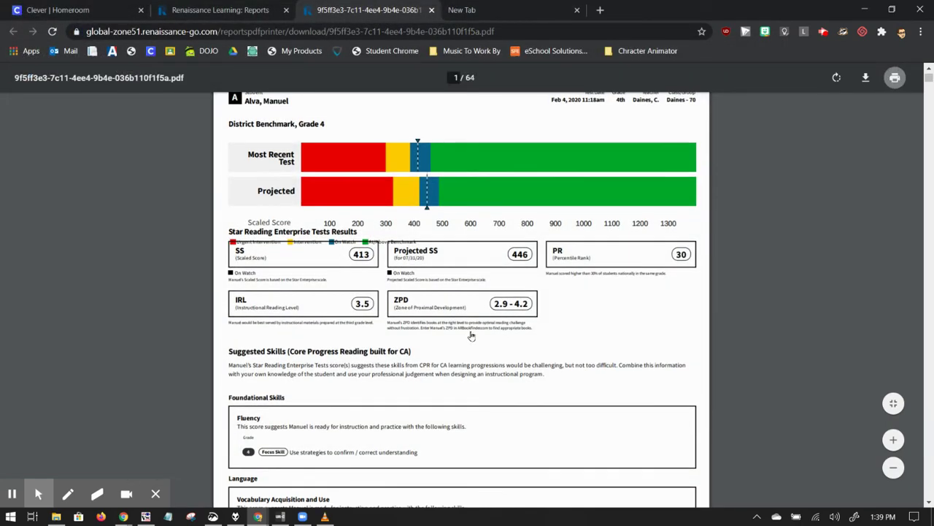
Switch back to the Renaissance Learning: Reports tab showing the Reading report settings.
scroll(469, 336, down, 18)
scroll(471, 338, up, 15)
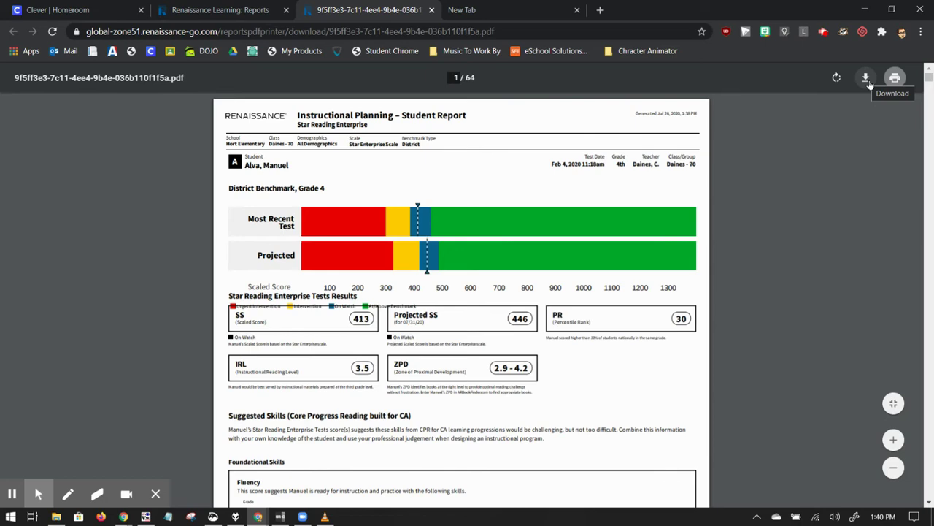
click(262, 10)
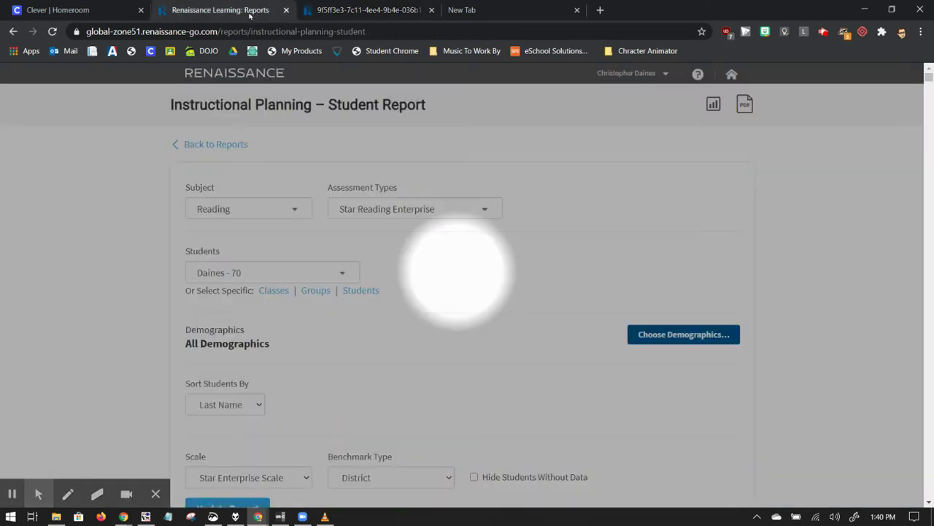
Change the report subject to Math and regenerate it with Update Report.
click(253, 213)
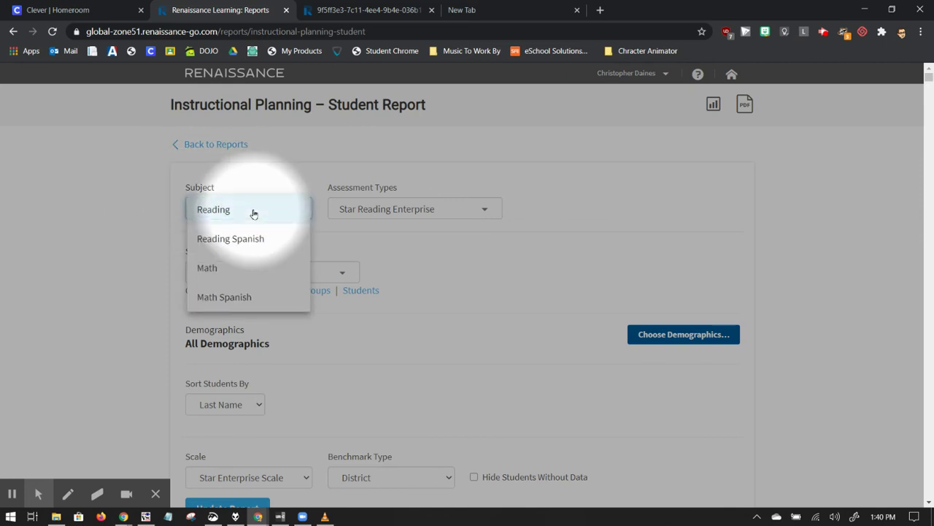
click(212, 269)
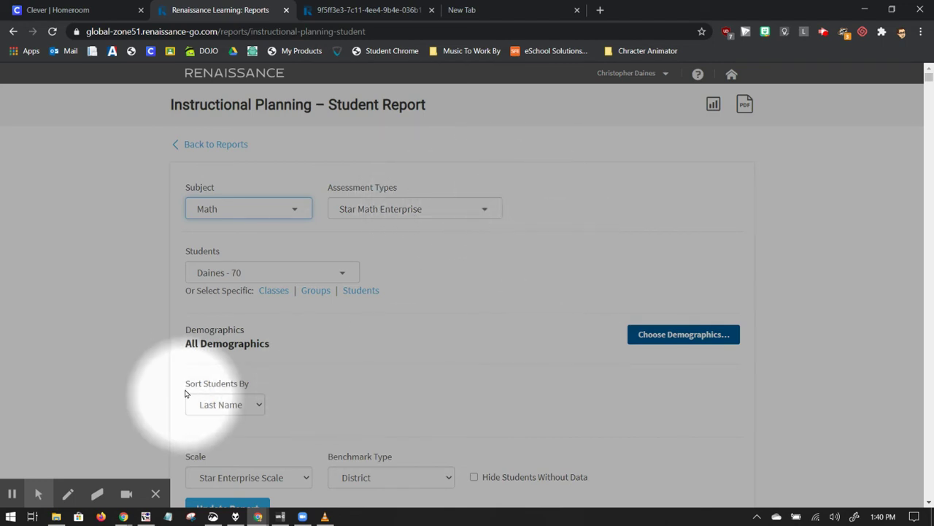
scroll(190, 394, down, 2)
click(227, 386)
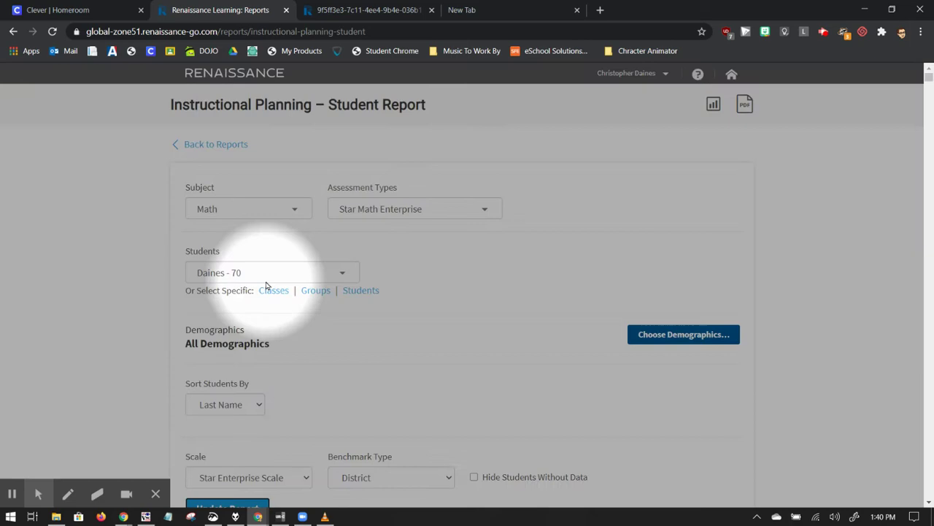
Look over the Math results, then return to the list of all reports.
scroll(336, 344, down, 5)
scroll(134, 278, down, 4)
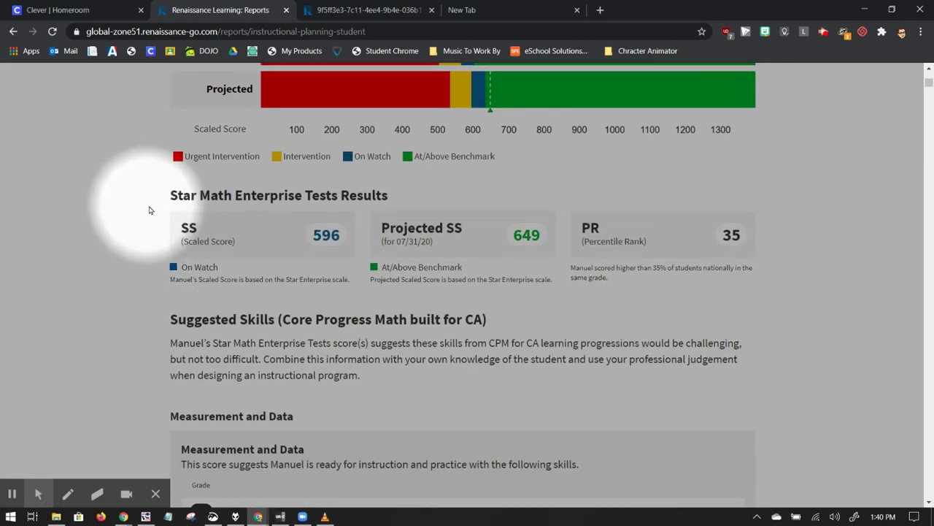
scroll(145, 219, down, 8)
scroll(144, 235, up, 4)
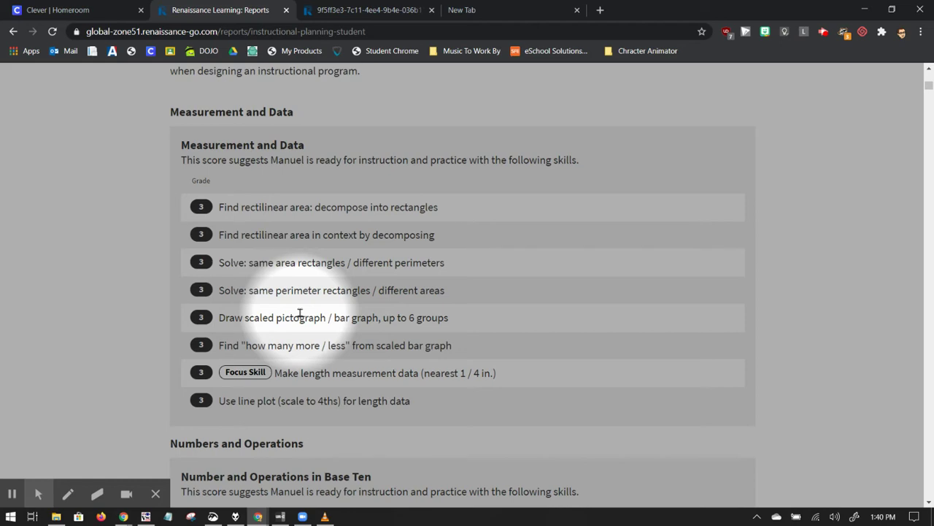
scroll(174, 246, up, 8)
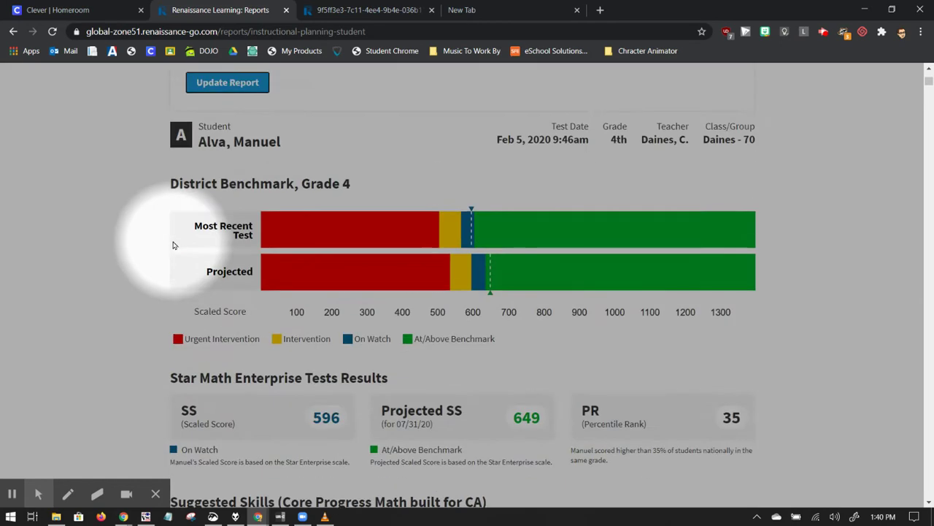
scroll(173, 245, up, 5)
click(208, 147)
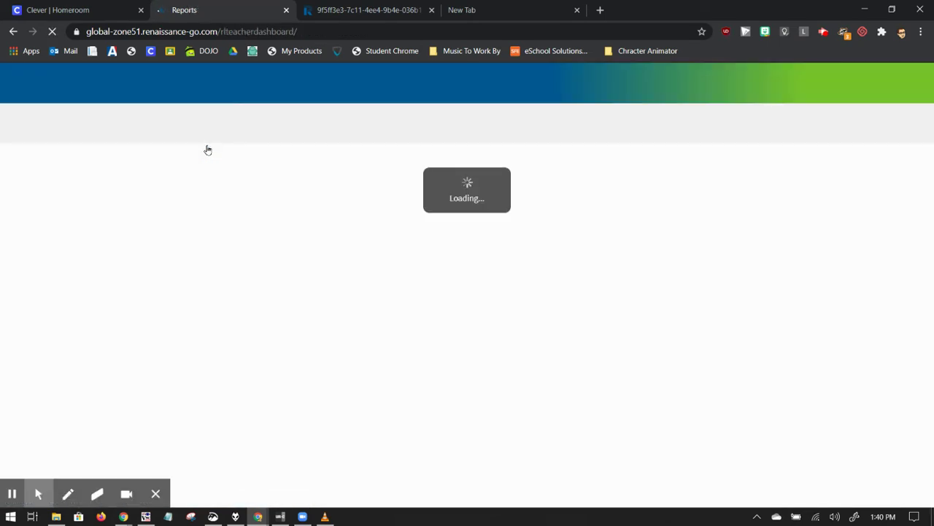
Scroll to Growth and Progress and open the Star Annual Progress Report card.
scroll(117, 297, down, 1)
scroll(116, 298, down, 1)
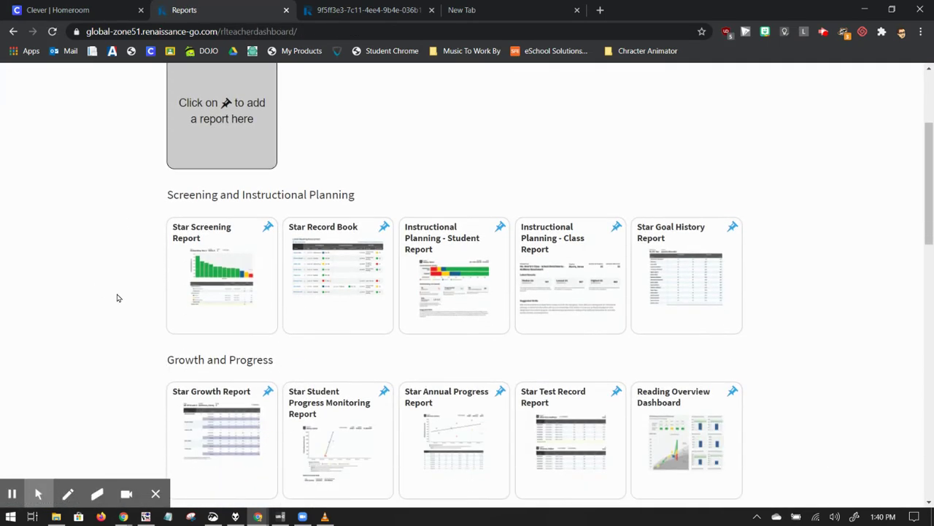
scroll(120, 298, down, 2)
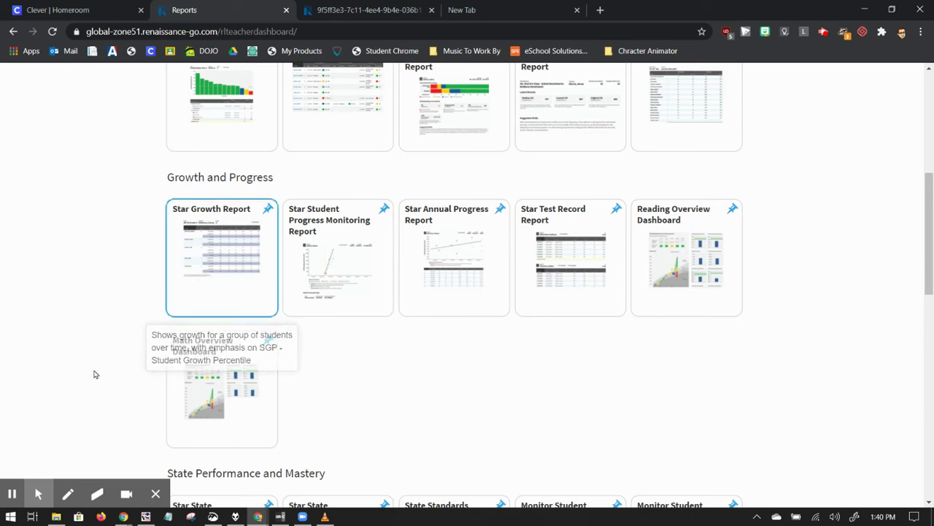
mouse_move(39, 493)
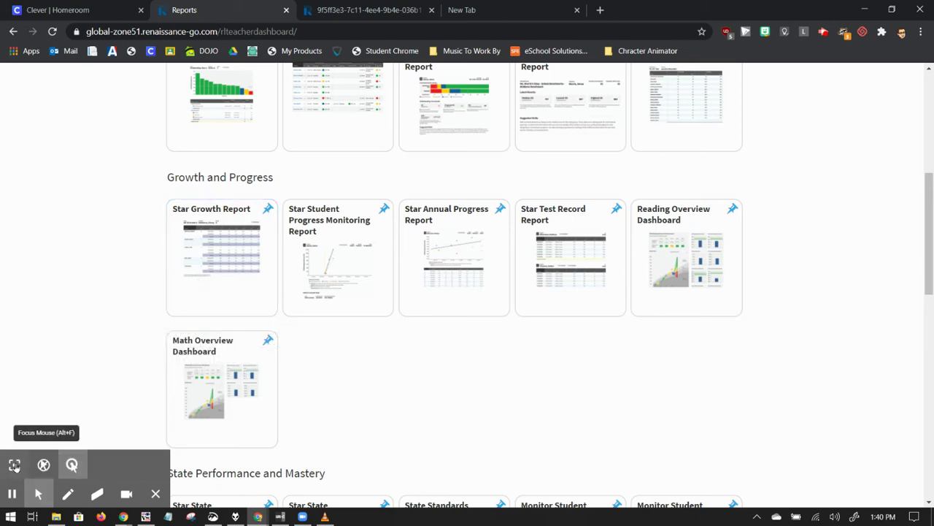
click(15, 468)
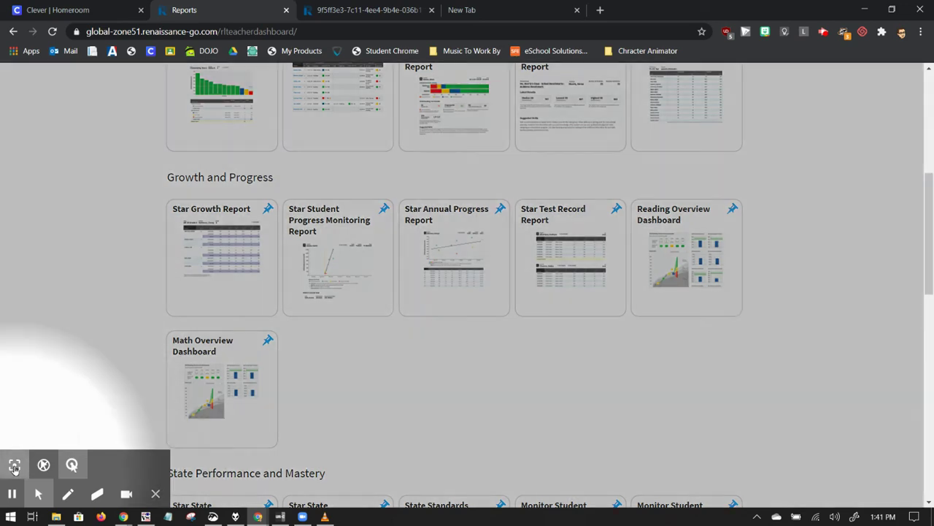
mouse_move(453, 222)
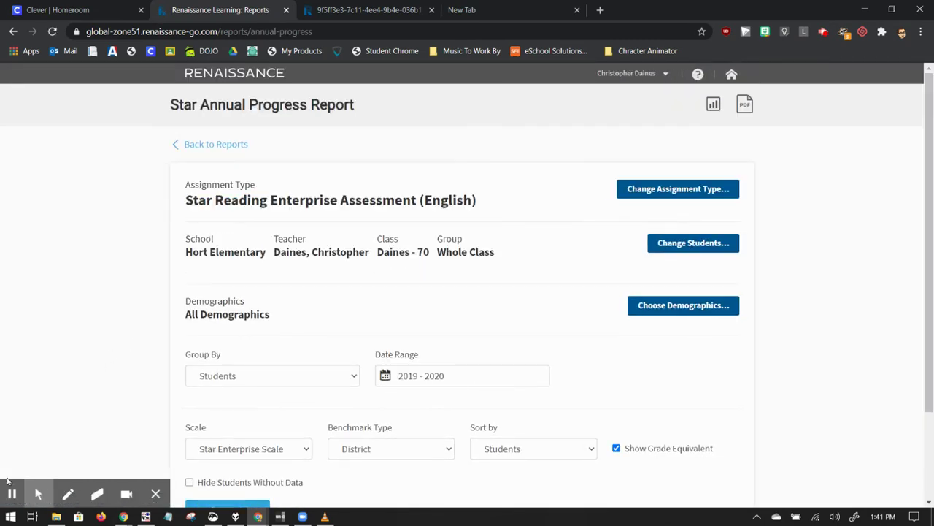
Choose Star Reading Enterprise Assessment (English) as the report's assessment type.
click(38, 494)
click(72, 465)
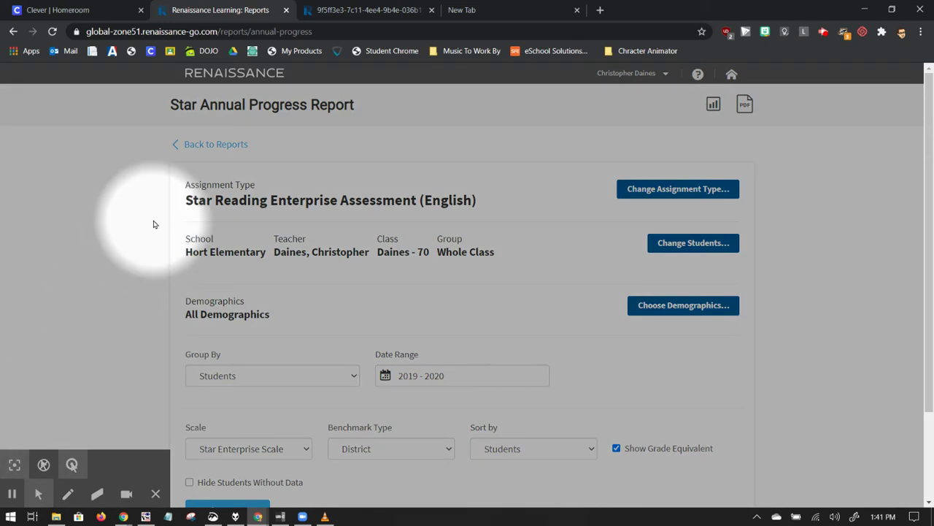
click(666, 194)
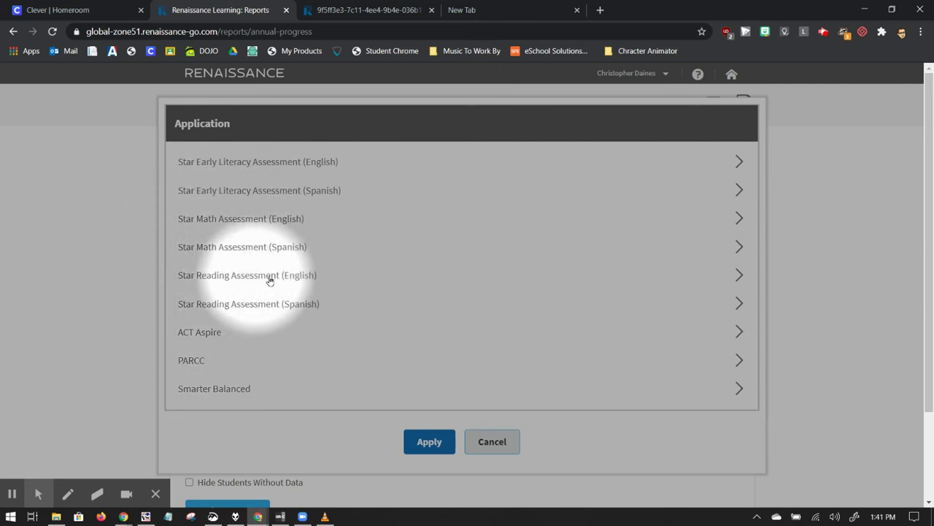
click(304, 281)
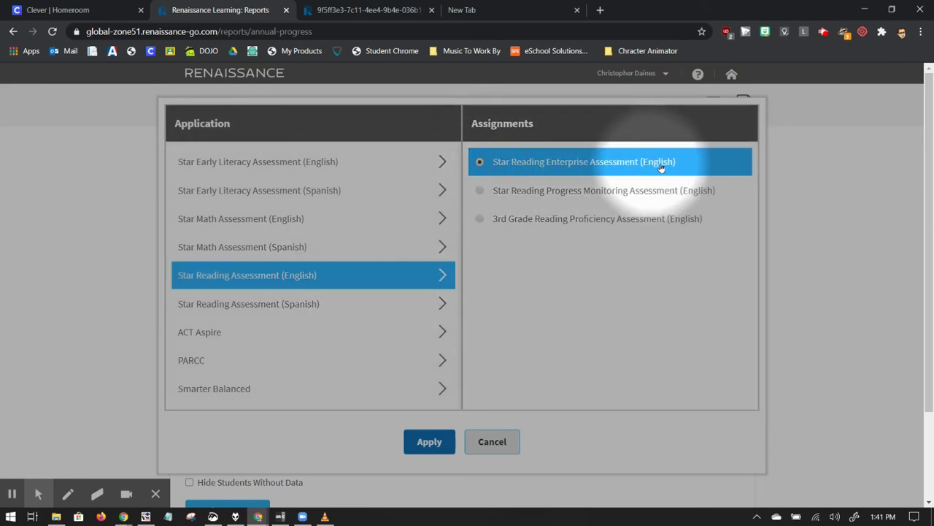
click(438, 444)
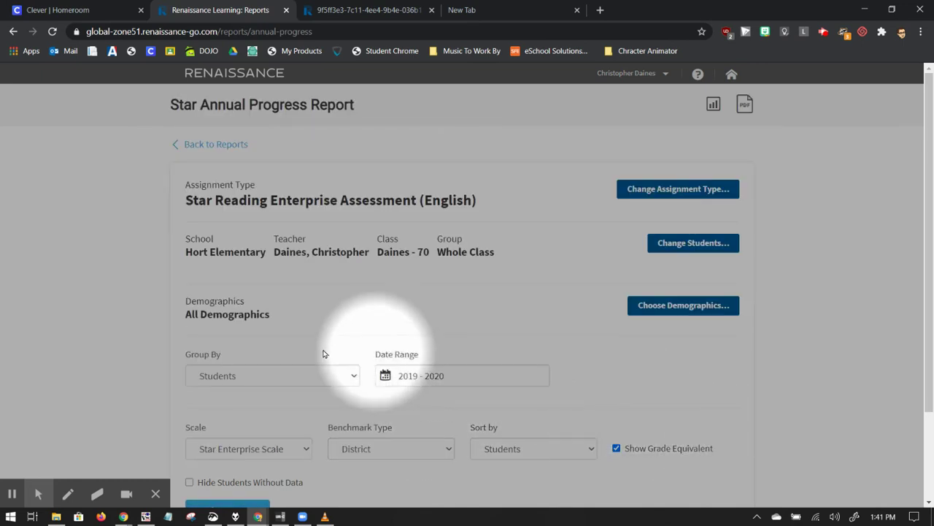
Run Update Report to build the Annual Progress Report with the confirmed settings.
scroll(277, 380, down, 3)
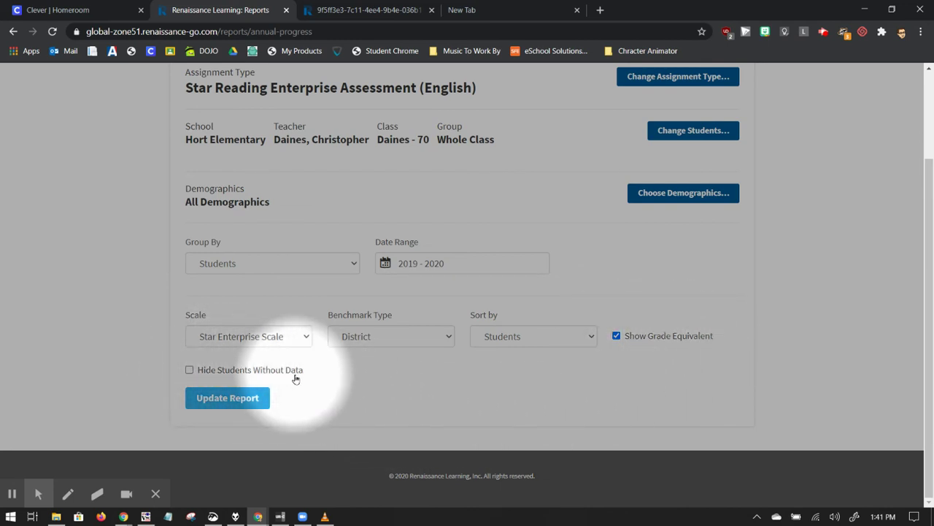
click(227, 402)
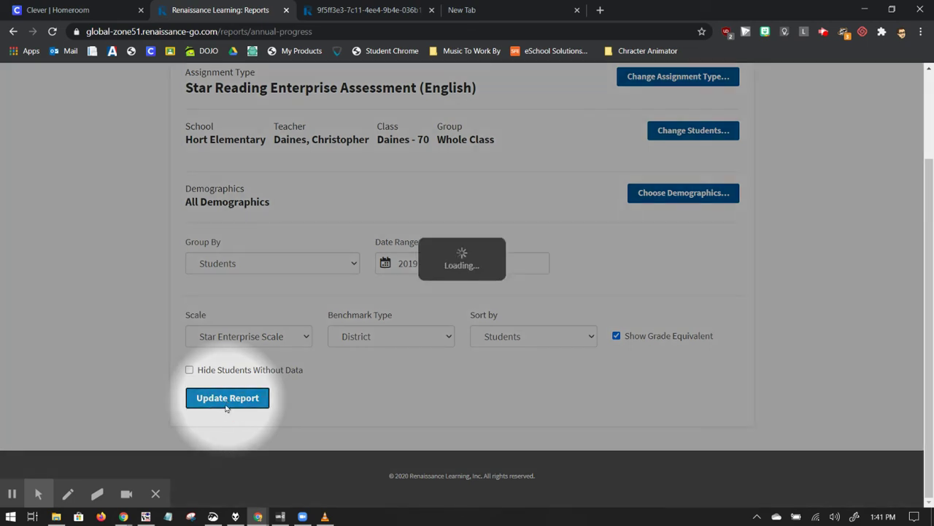
Scroll to the first student's scaled-score chart and test table, toggling the spotlight tool.
scroll(113, 346, down, 1)
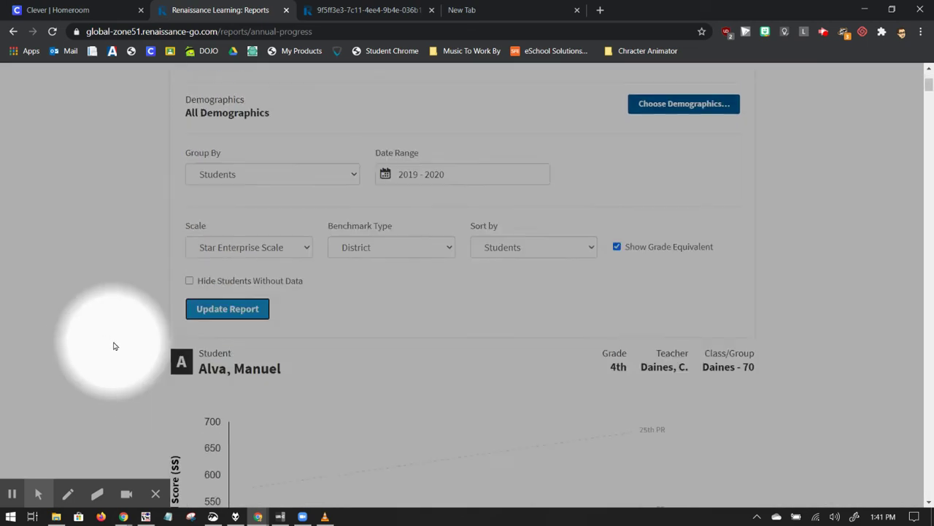
scroll(113, 346, down, 6)
scroll(115, 346, up, 3)
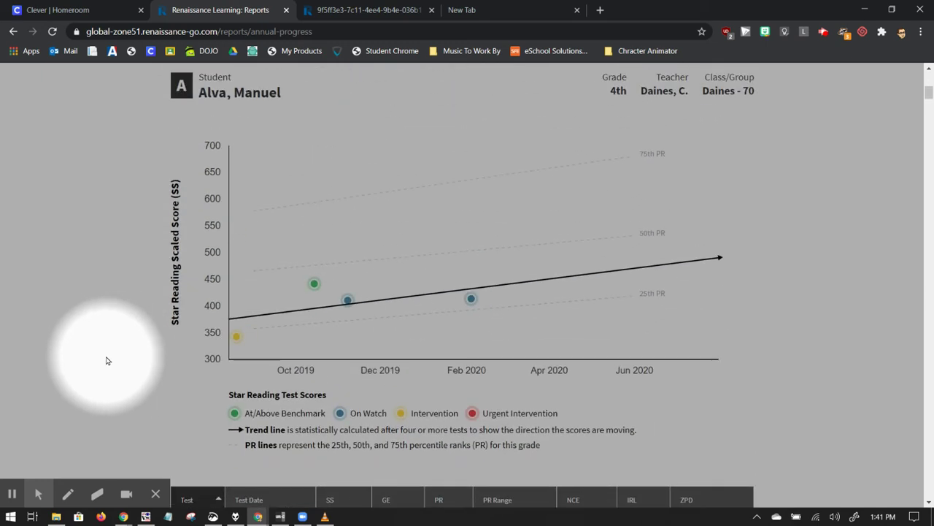
scroll(106, 358, down, 1)
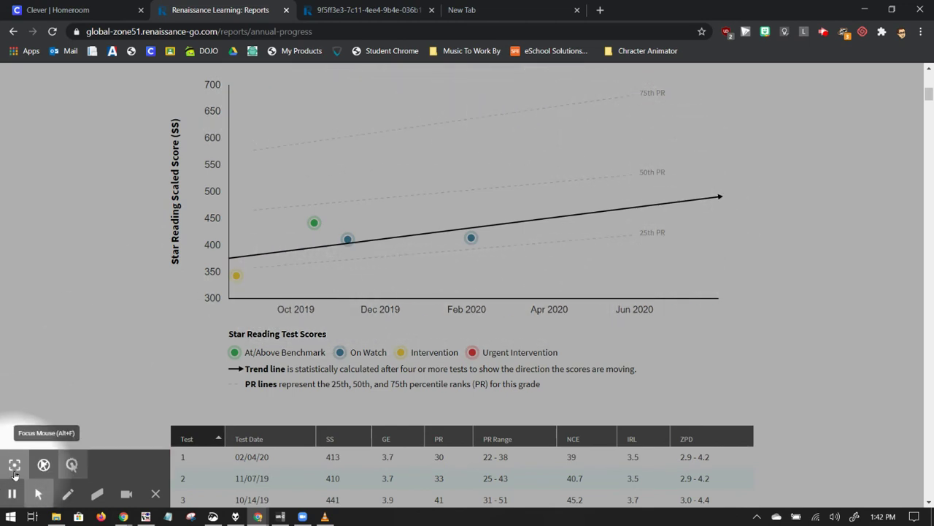
click(15, 473)
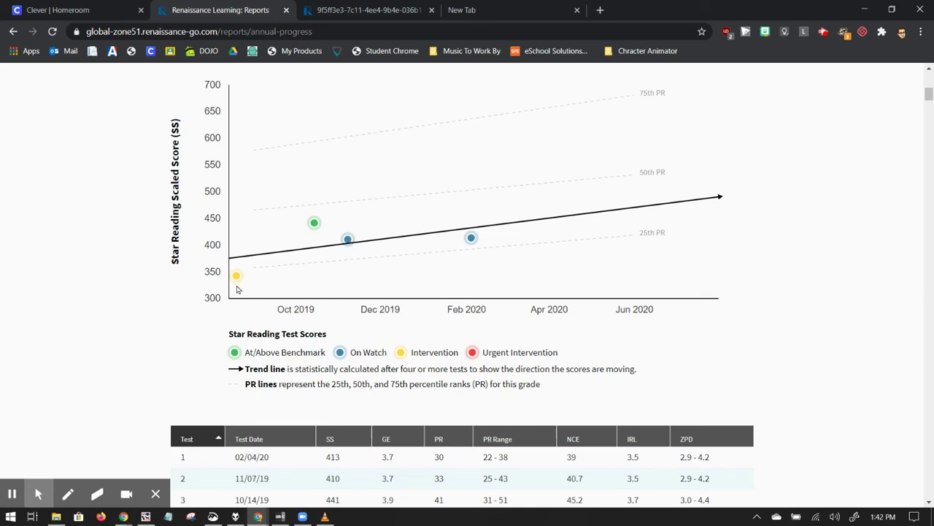
click(43, 464)
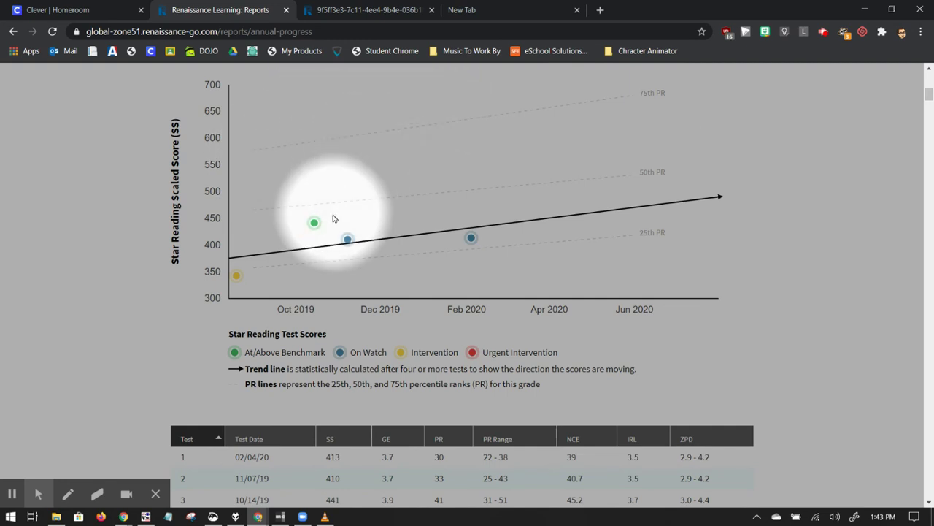
Highlight the ZPD ranges for tests 1 to 3, deselect them, and scroll back up.
scroll(322, 208, down, 2)
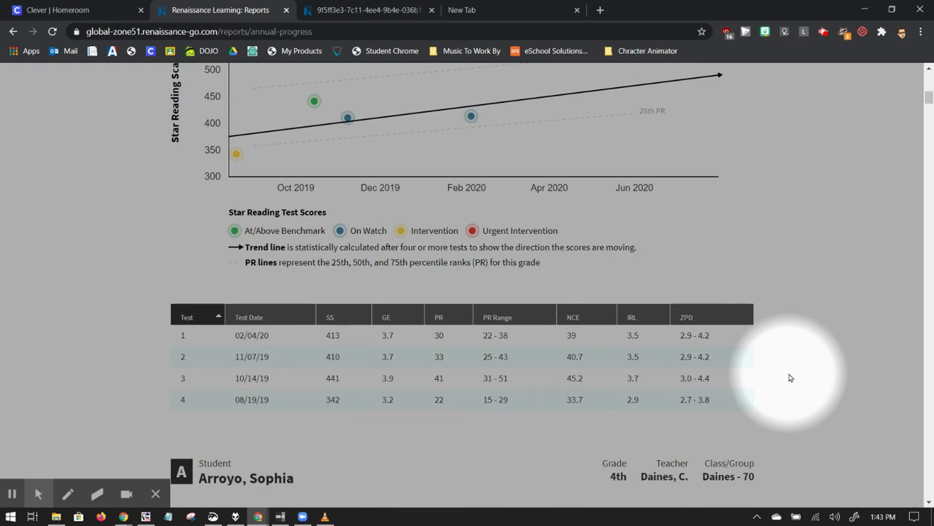
double_click(686, 336)
drag(700, 349, 715, 388)
click(716, 377)
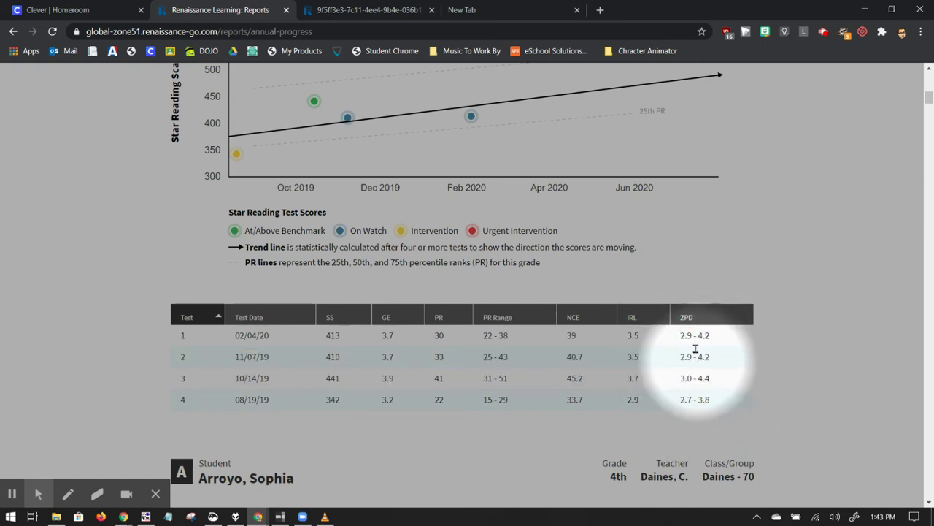
scroll(744, 292, up, 9)
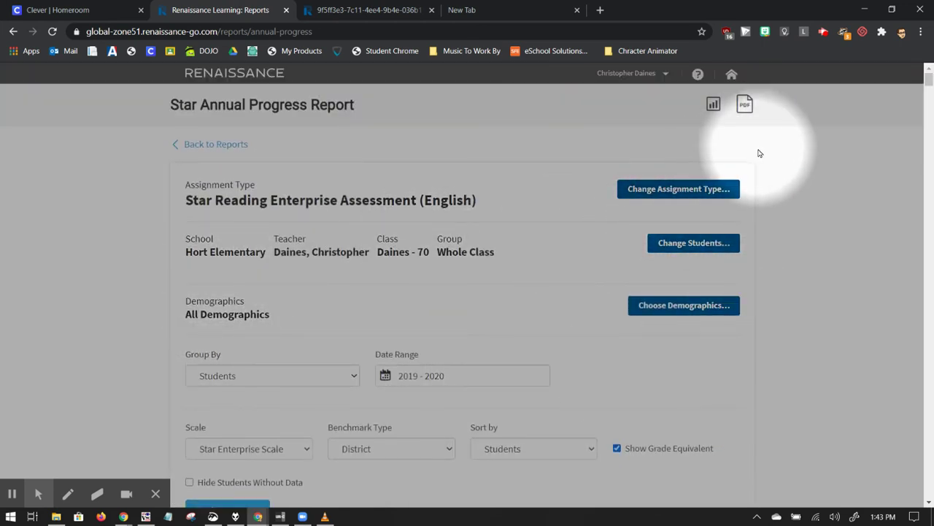
Generate the 26-page report PDF and open it with View PDF.
click(746, 105)
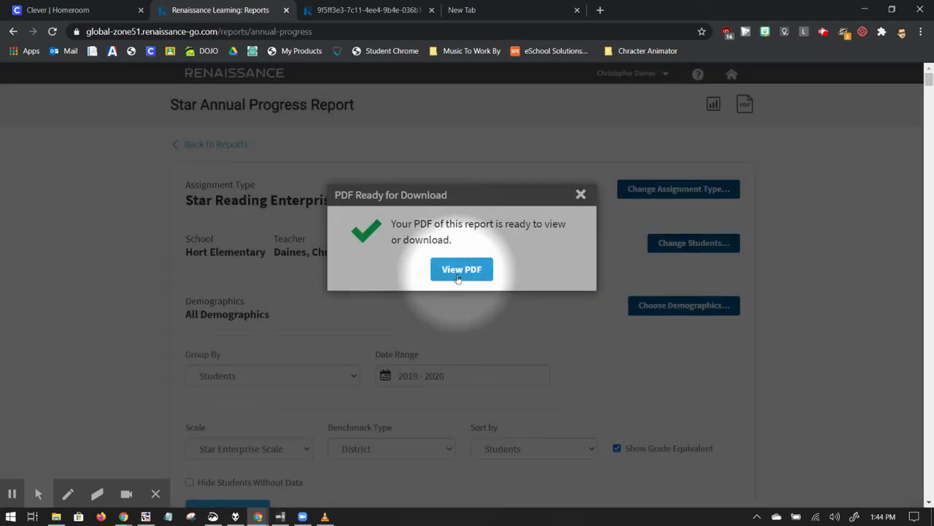
click(459, 277)
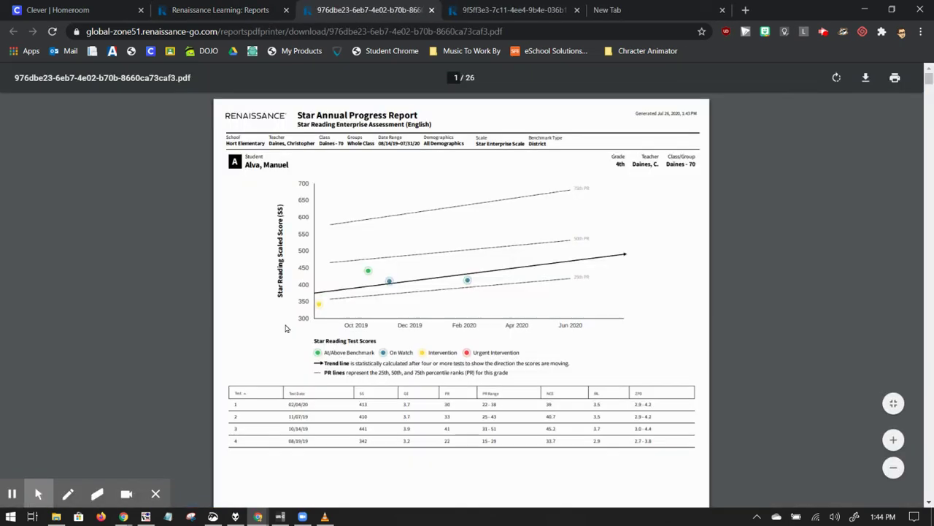
scroll(286, 328, down, 2)
scroll(285, 327, up, 2)
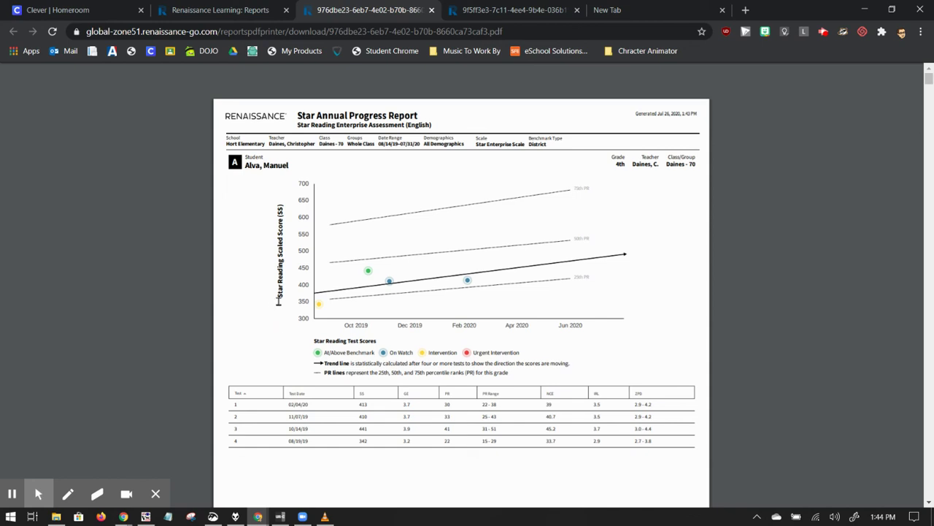
scroll(367, 282, down, 8)
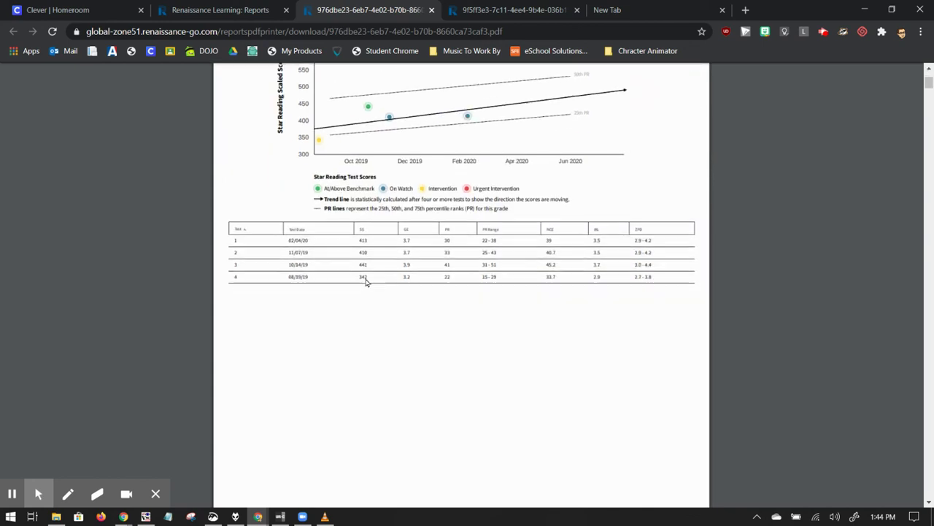
scroll(367, 283, down, 6)
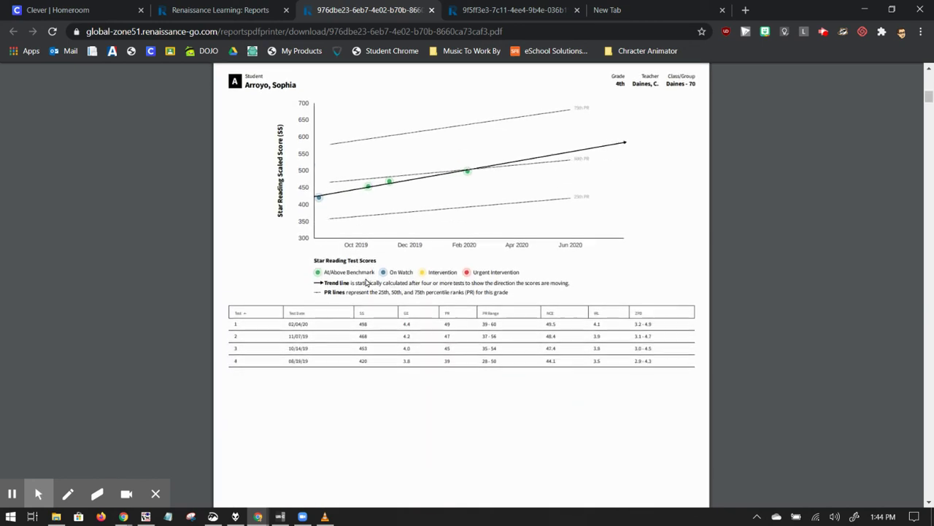
scroll(365, 282, up, 13)
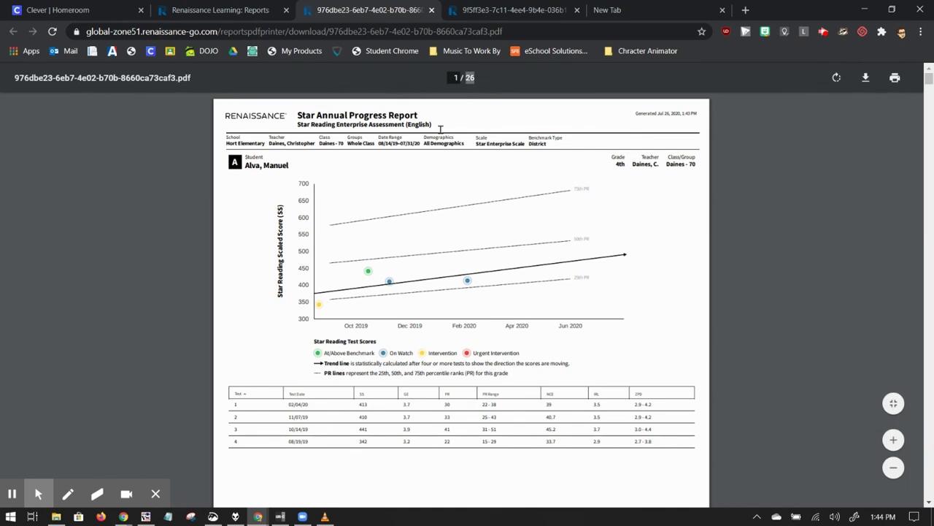
click(896, 78)
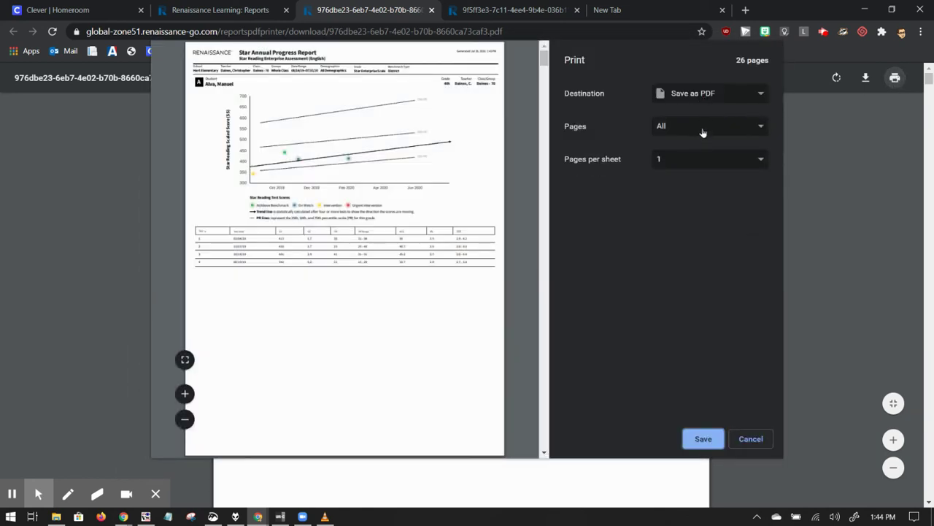
click(700, 129)
click(705, 167)
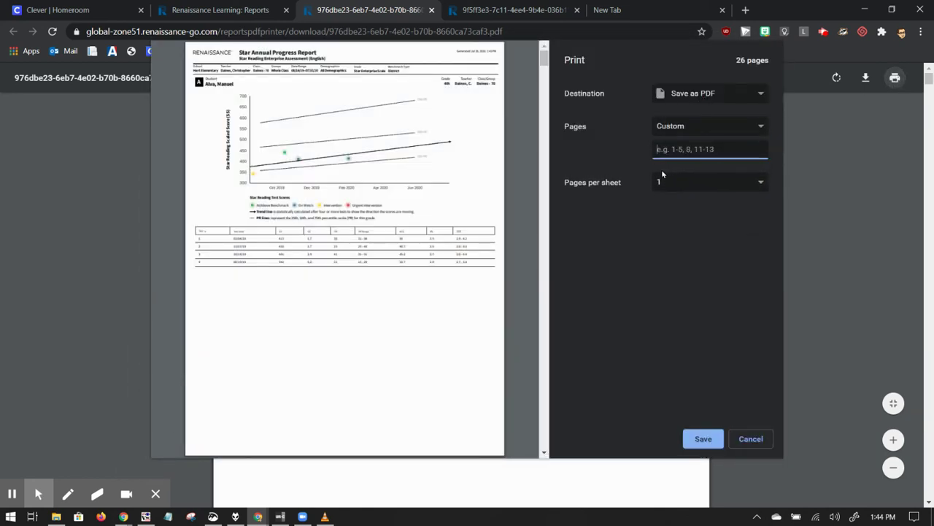
key(Tab)
triple_click(660, 149)
text(1)
click(682, 277)
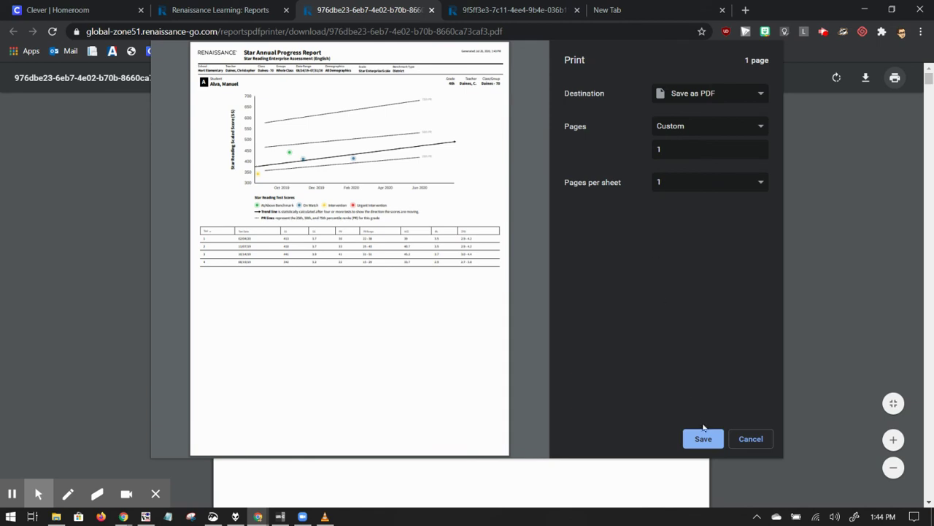
click(704, 438)
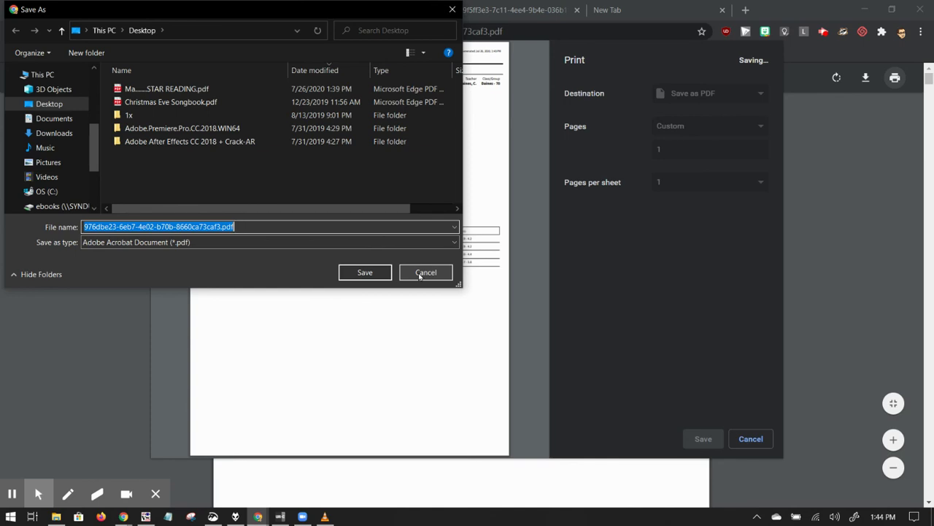
click(420, 274)
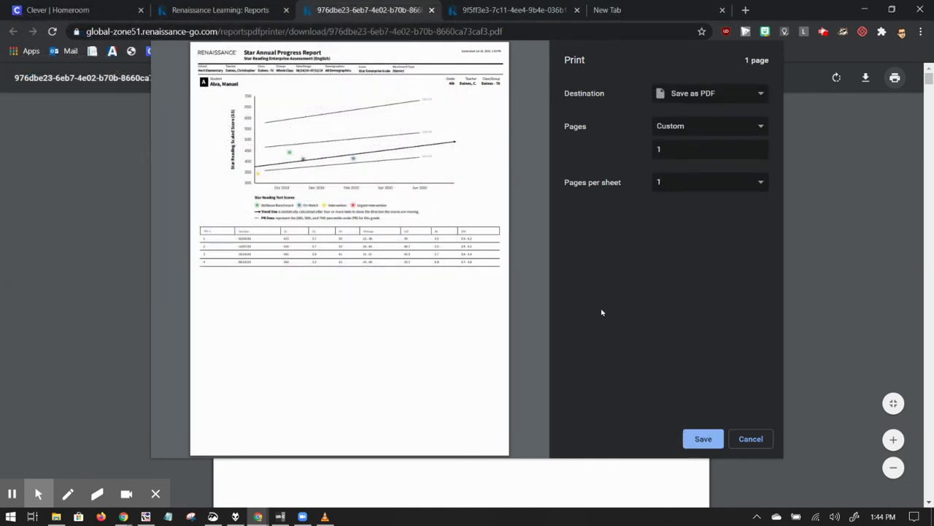
click(751, 439)
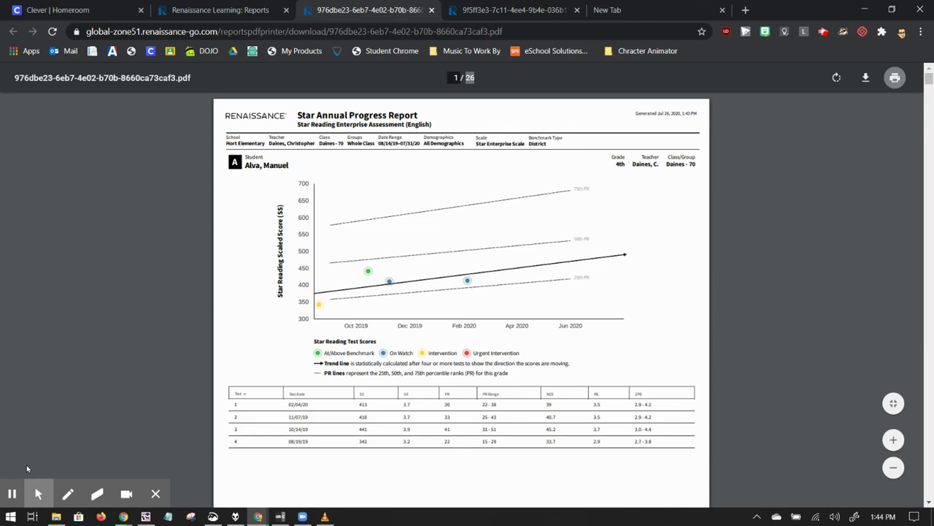
mouse_move(10, 483)
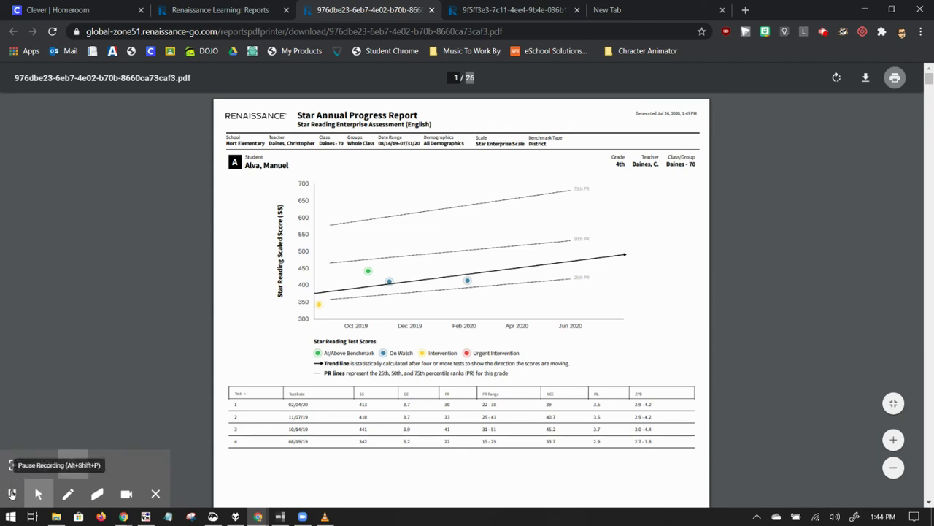